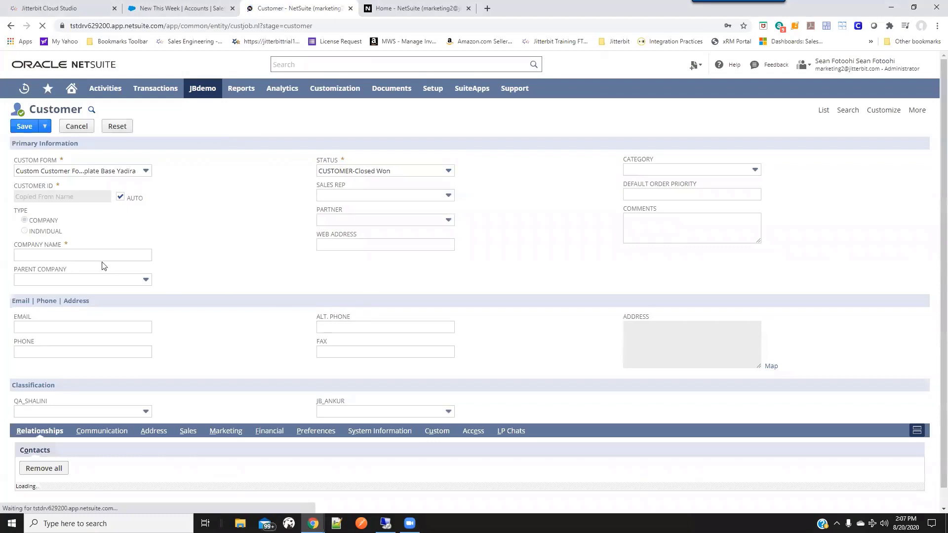
Create the customer record with company name Big Tech Inc., fill in its email address and phone number, and save it.
left_click(98, 255)
type("Big Tech Inc.")
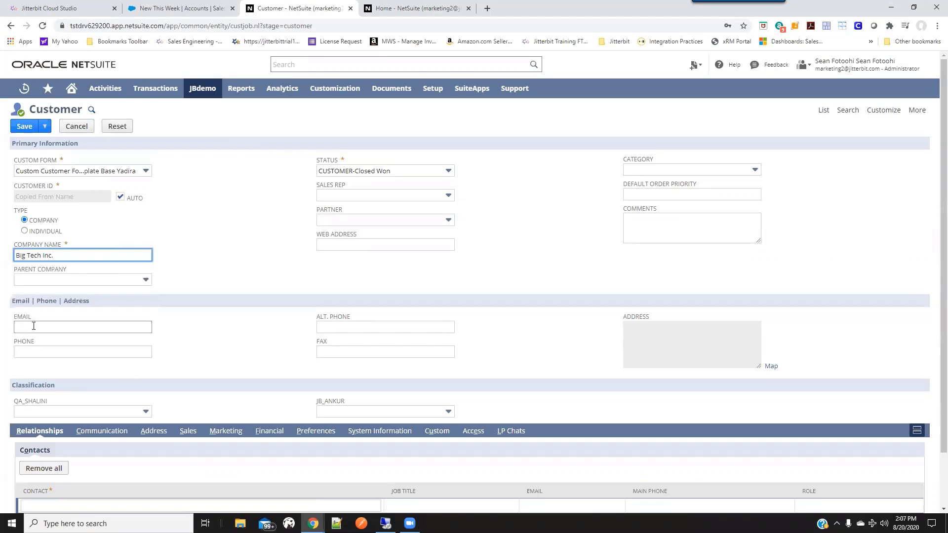
left_click(34, 325)
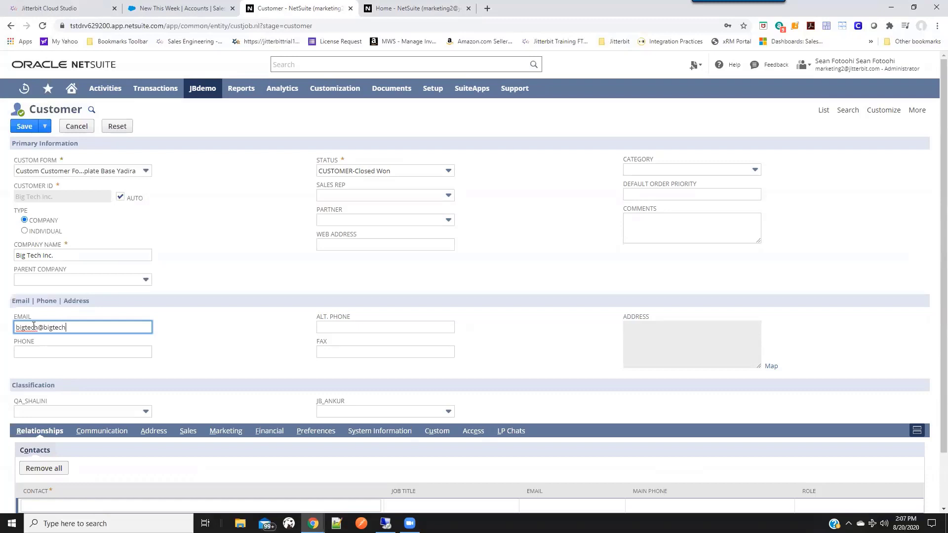
left_click(42, 353)
type("4155551212")
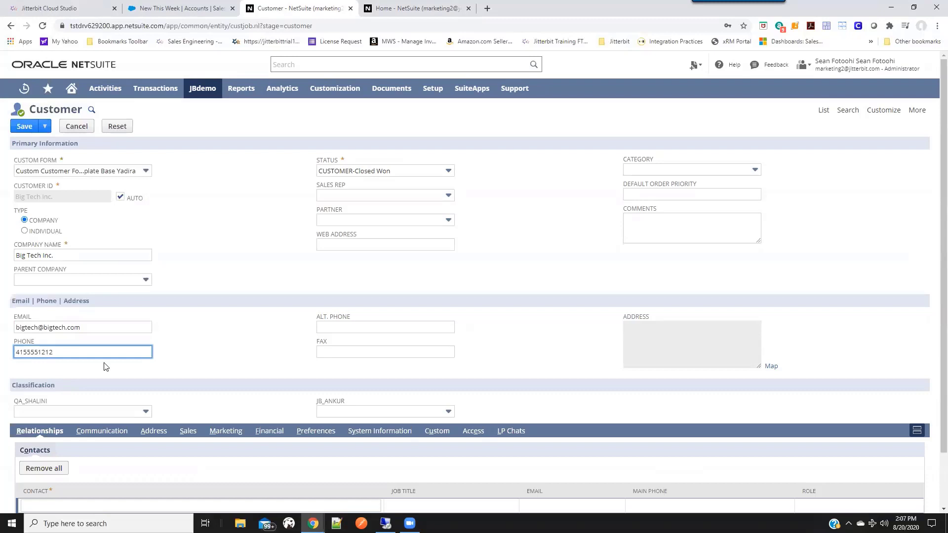
left_click(201, 374)
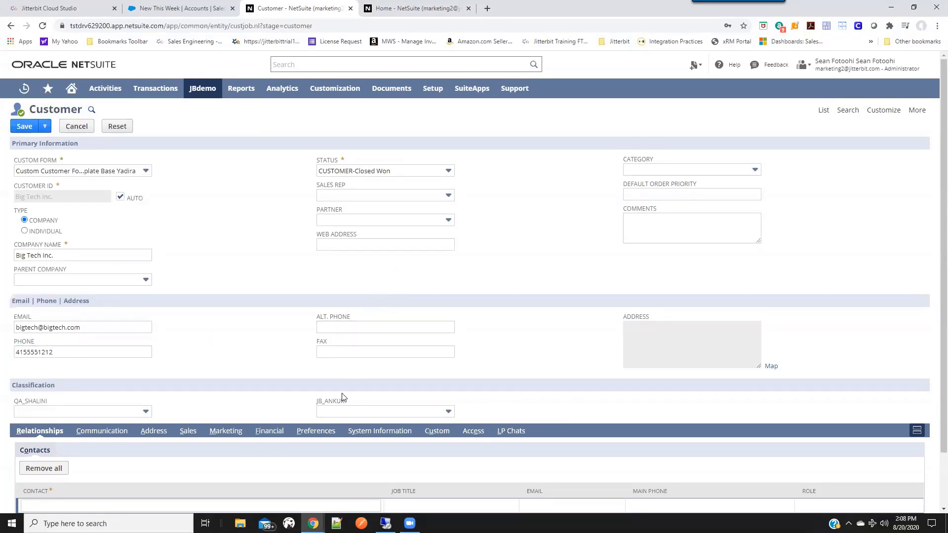
scroll(276, 405, "down", 1)
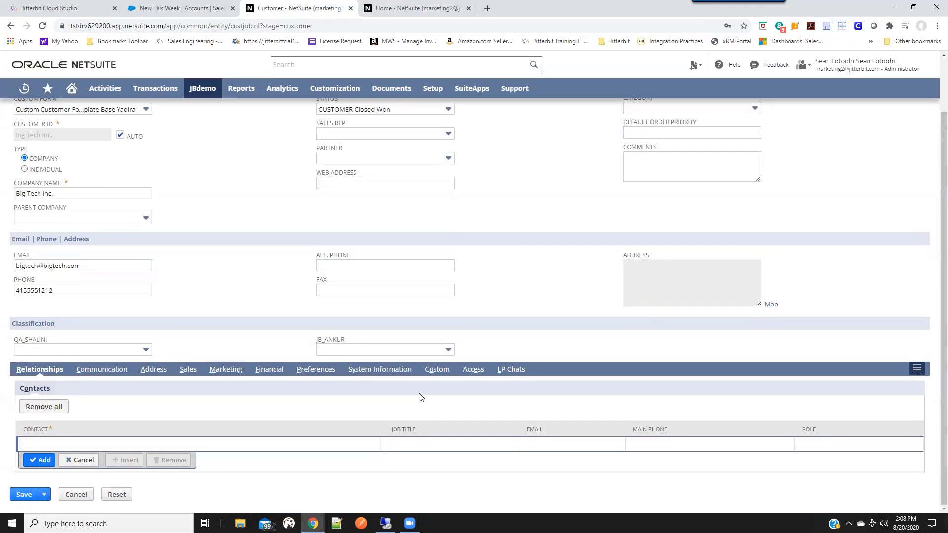
left_click(22, 502)
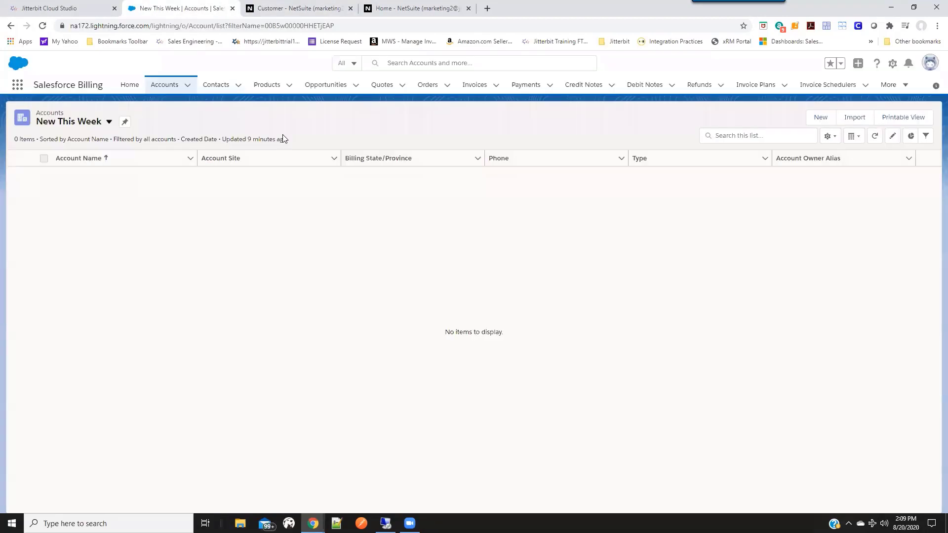
In Salesforce, refresh the accounts list and create an opportunity for Big Tech Inc. named My Big Opp, closing 8/21/2020, at the Prospecting stage.
left_click(41, 29)
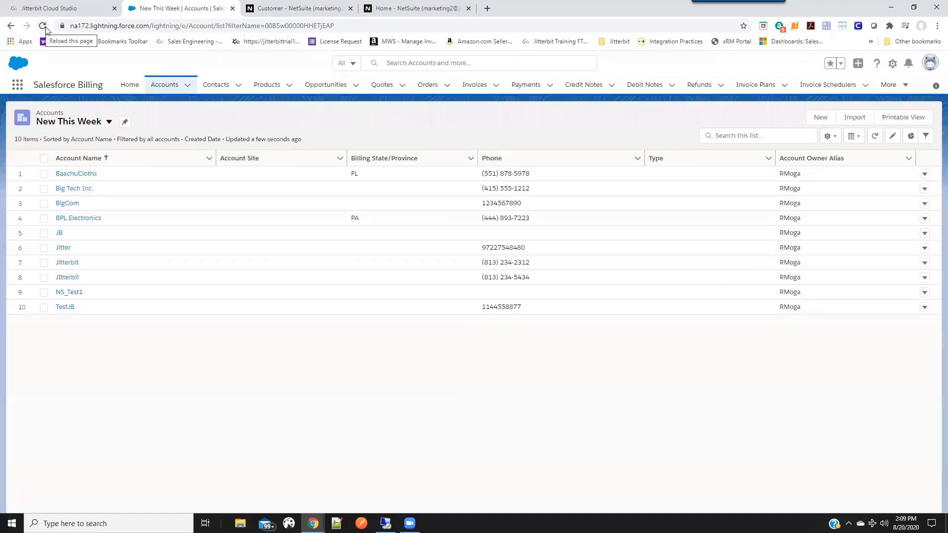
left_click(69, 189)
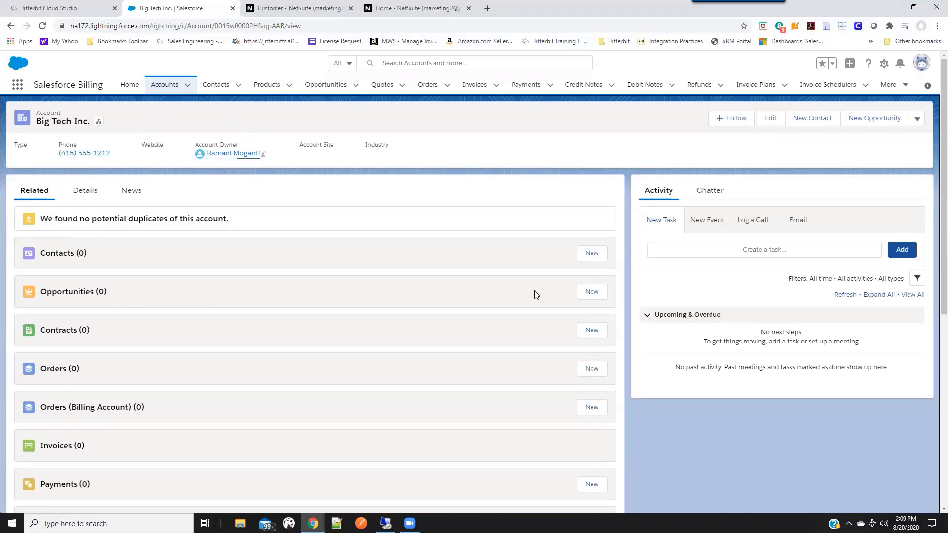
left_click(591, 295)
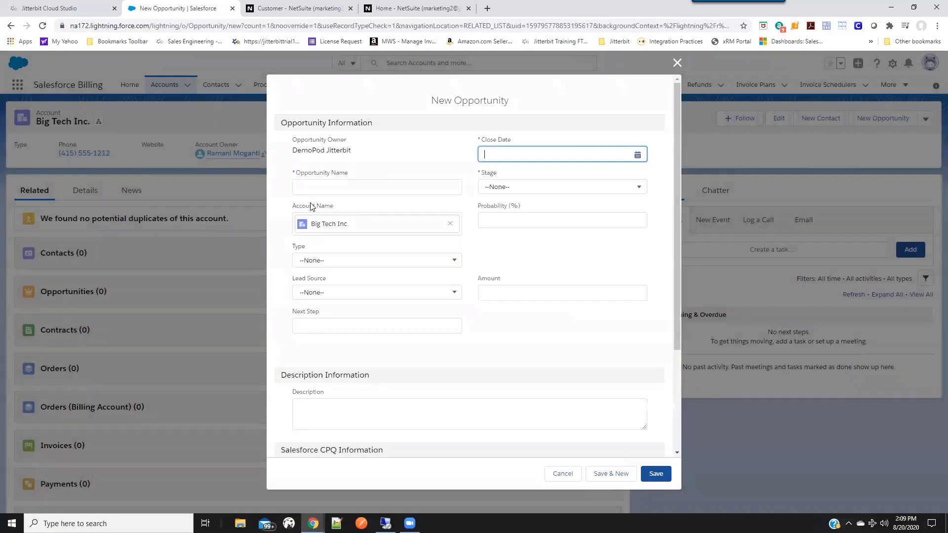
left_click(312, 189)
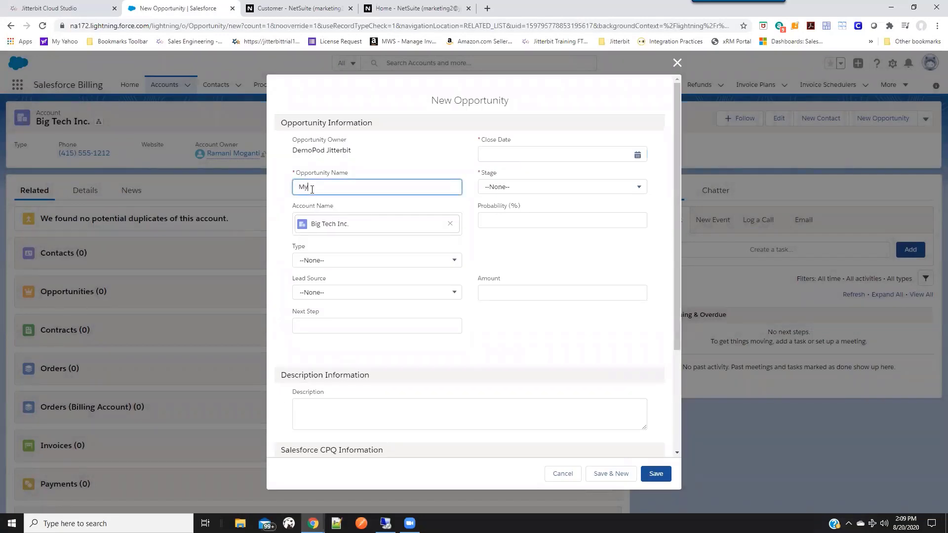
left_click(637, 156)
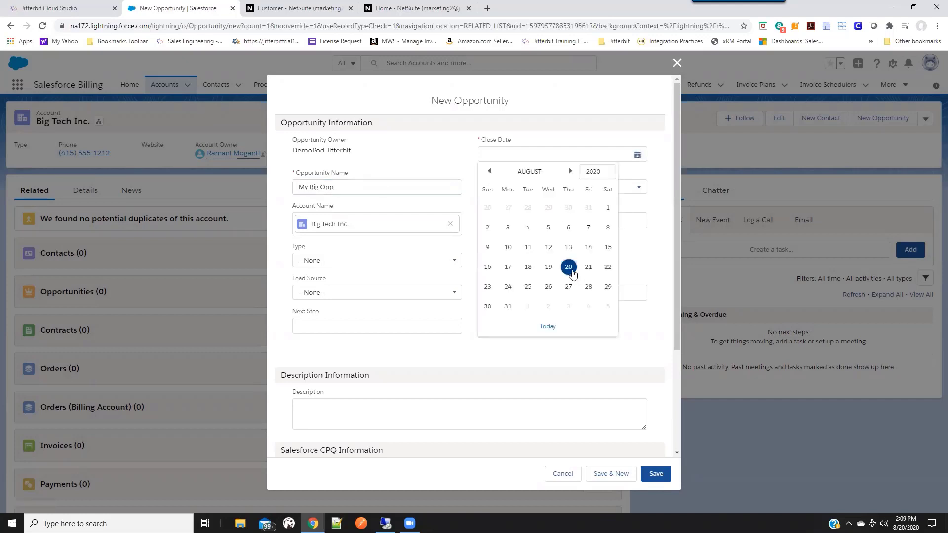
left_click(588, 267)
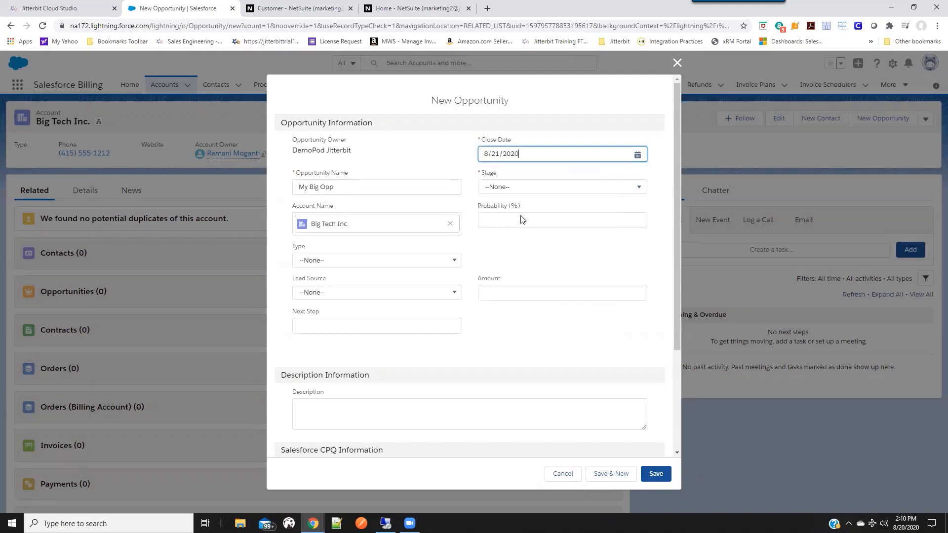
left_click(539, 189)
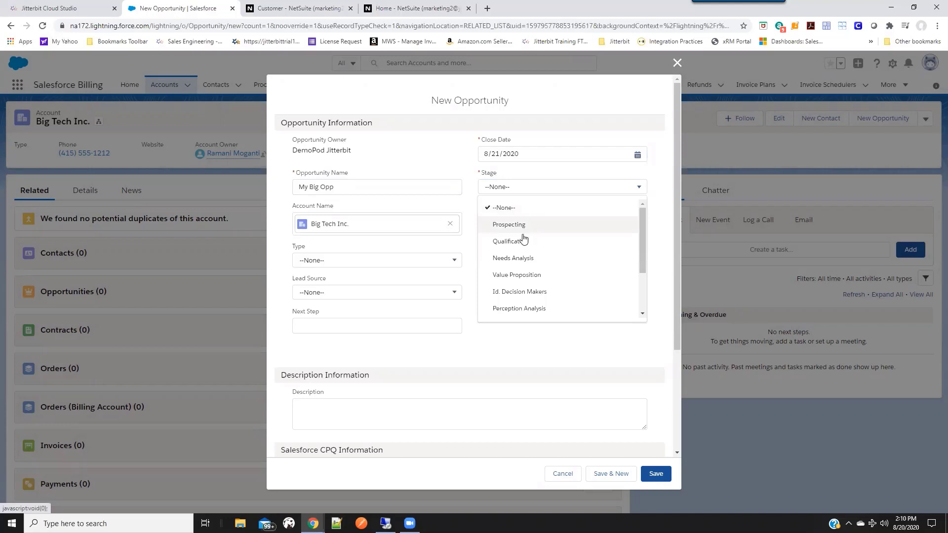
left_click(511, 225)
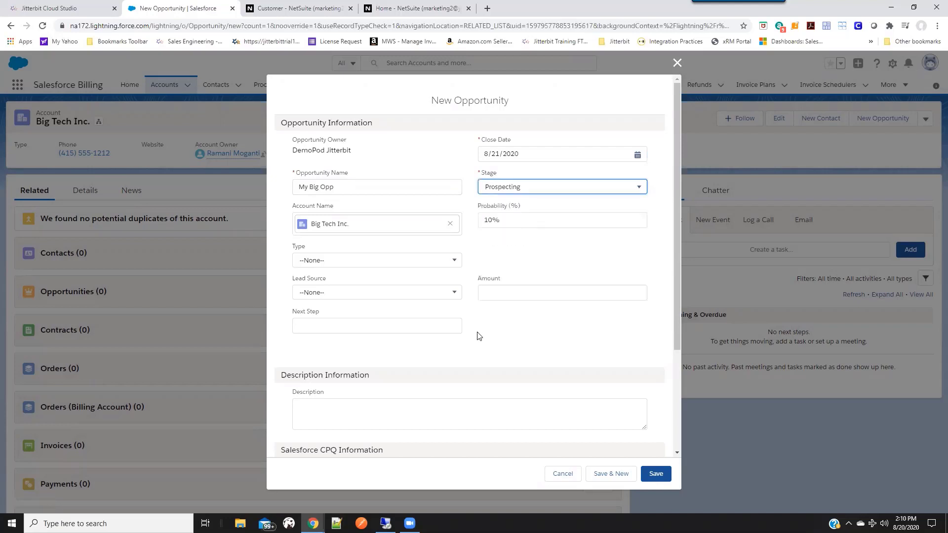
scroll(414, 357, "down", 2)
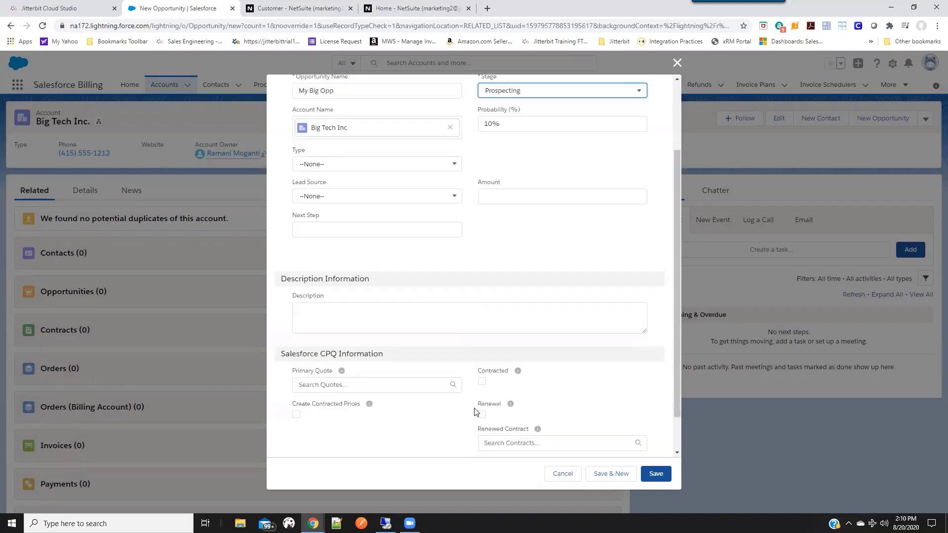
left_click(655, 473)
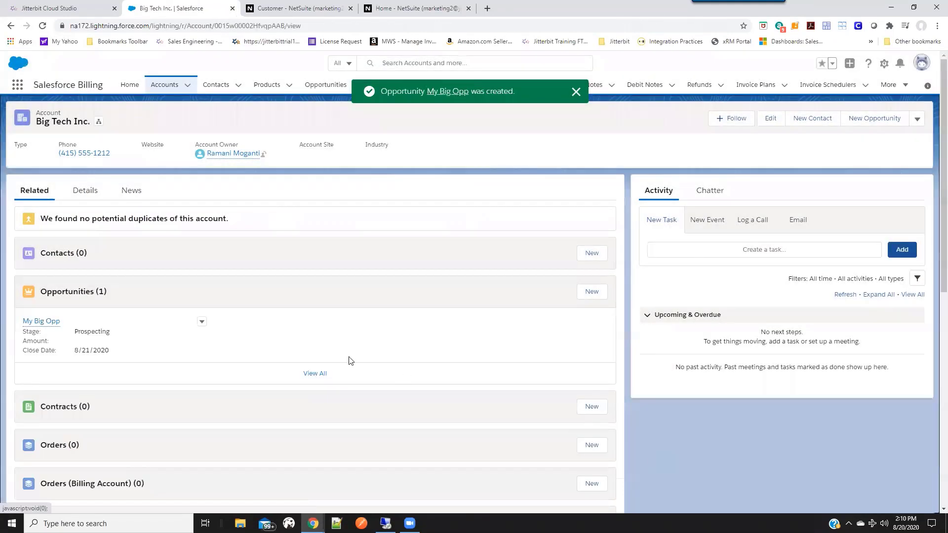
Open the My Big Opp opportunity and add product JB-100 to it with a quantity of 10.
left_click(50, 322)
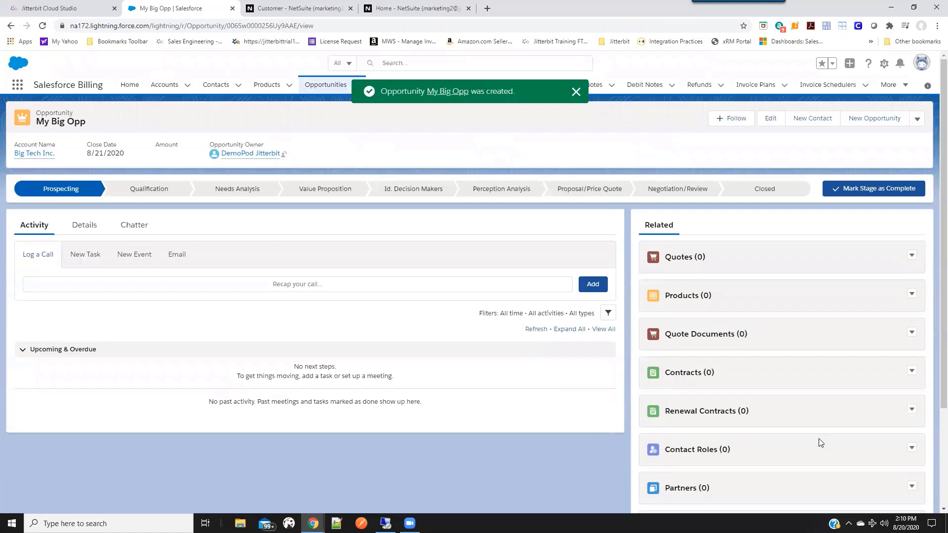
left_click(911, 297)
left_click(878, 311)
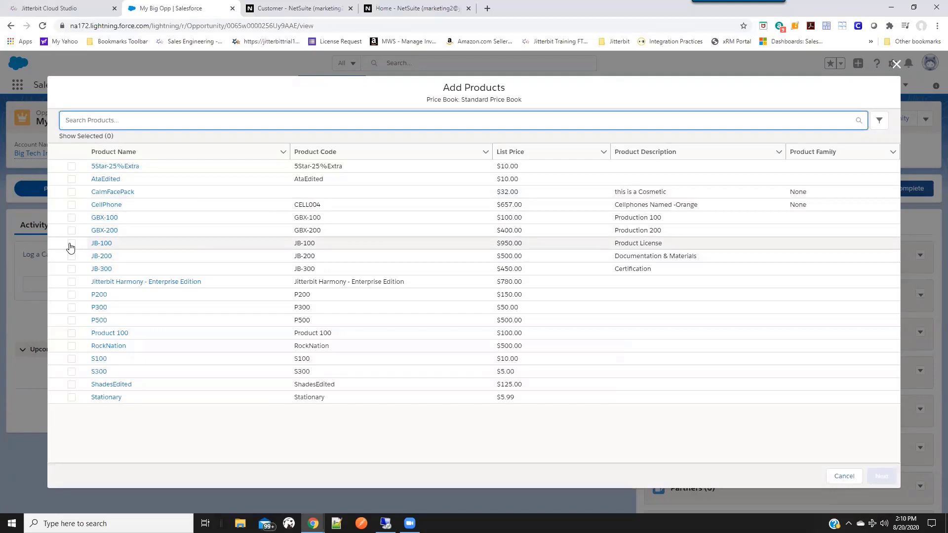
left_click(71, 244)
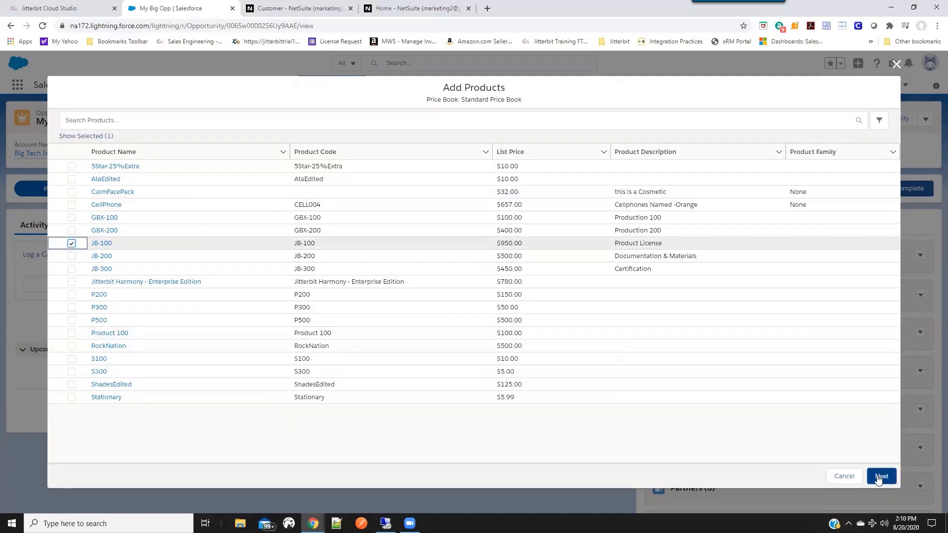
left_click(879, 477)
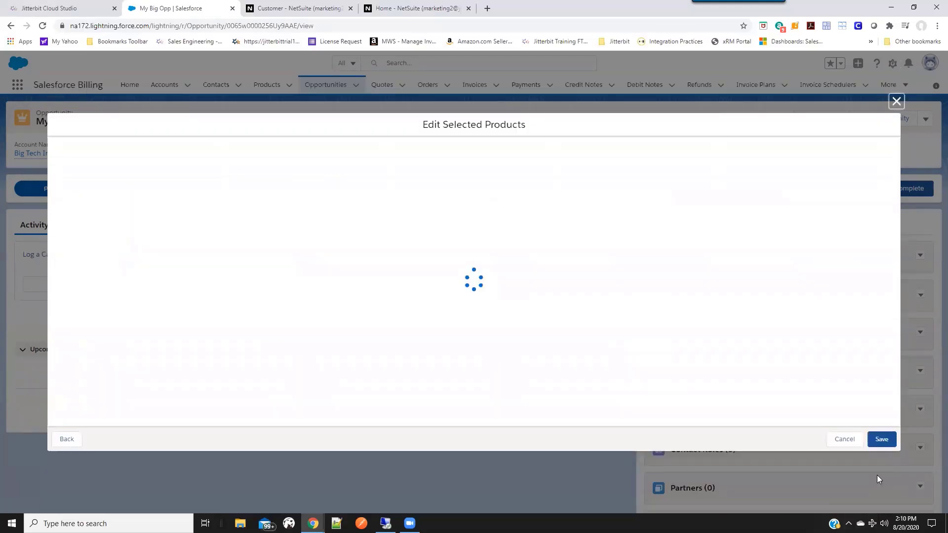
left_click(339, 161)
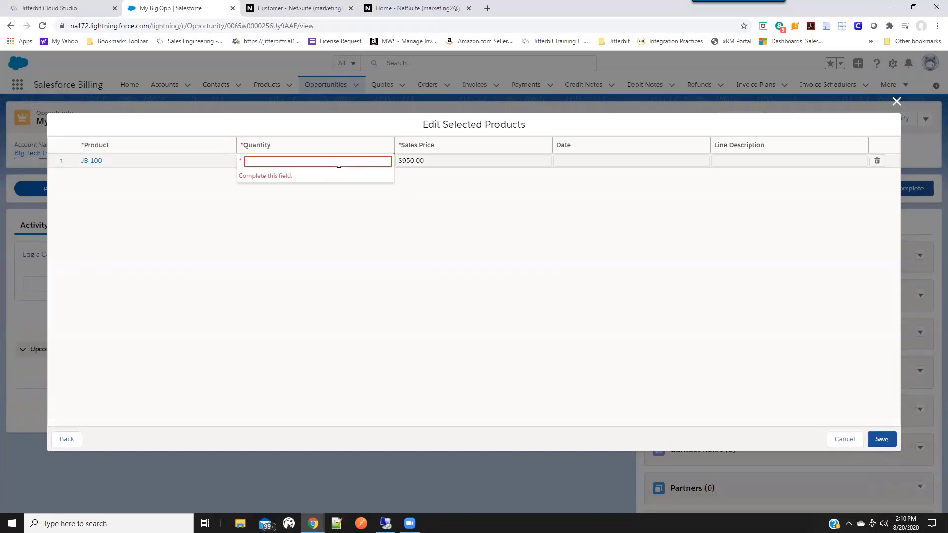
type("10")
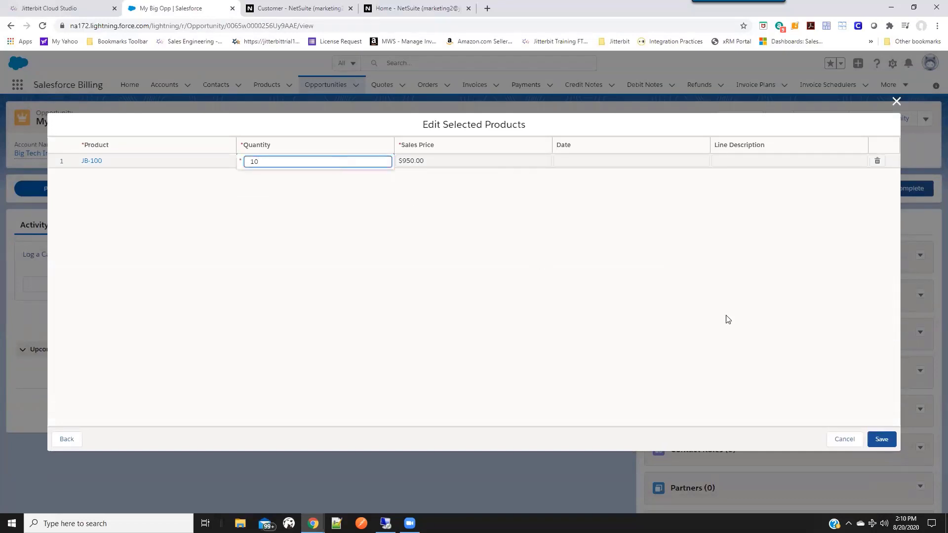
left_click(882, 439)
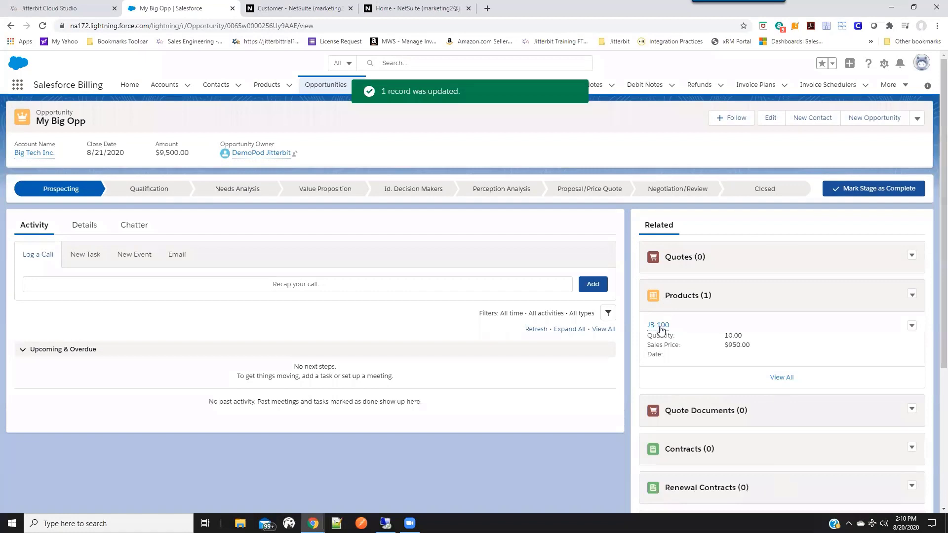
mouse_move(662, 326)
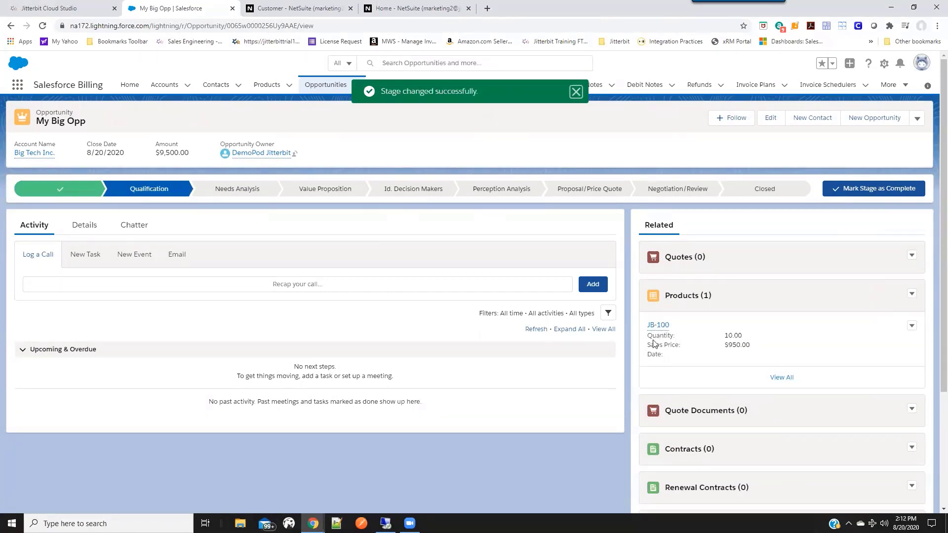
Start a new quote from the opportunity, mark it as primary, and link it to opportunity My Big Opp and account Big Tech Inc.
left_click(914, 258)
left_click(879, 272)
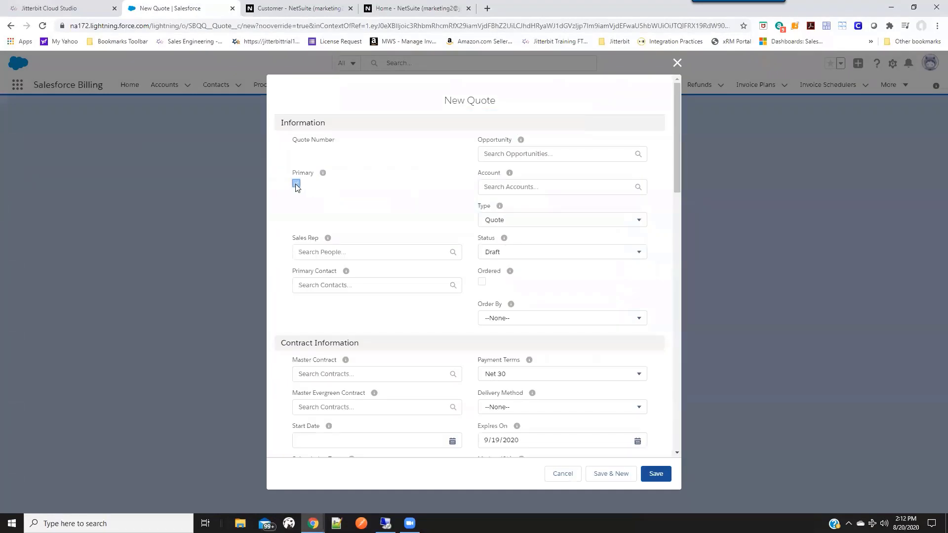
left_click(296, 185)
left_click(591, 153)
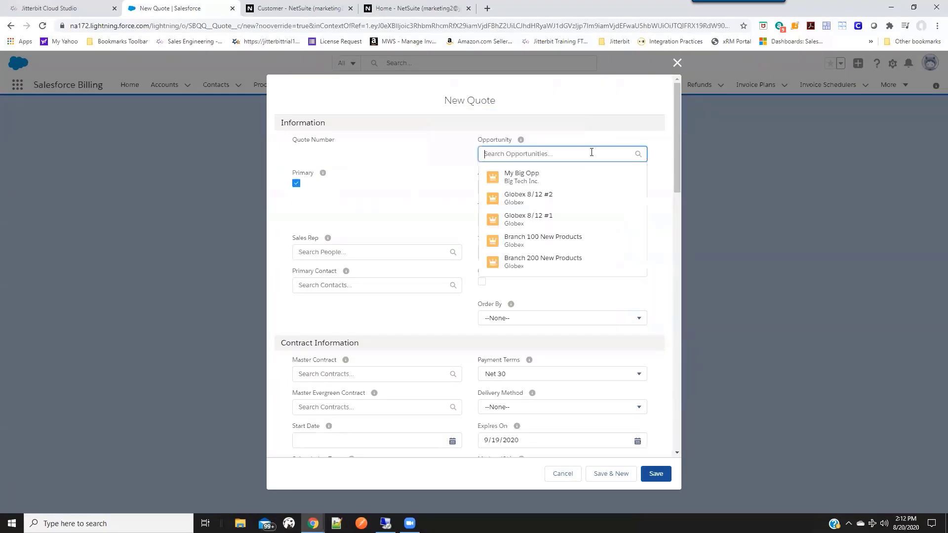
left_click(544, 177)
left_click(537, 196)
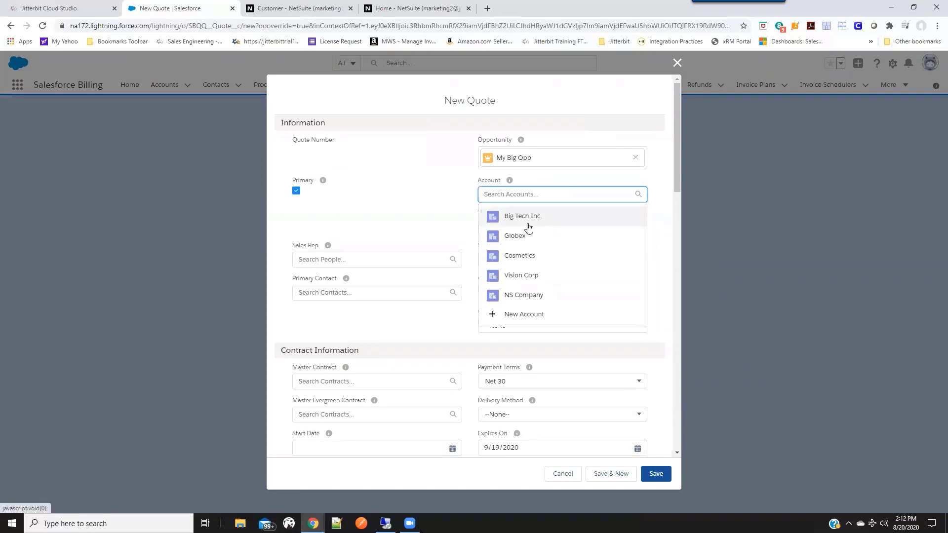
left_click(529, 224)
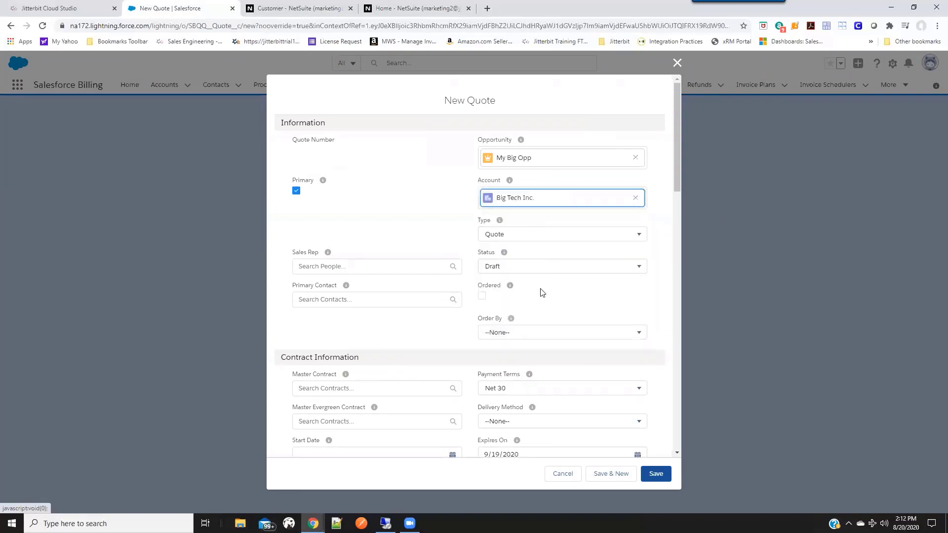
Fill in the quote's bill-to and ship-to names and addresses for Big Tech Inc., and save the quote.
scroll(554, 305, "down", 5)
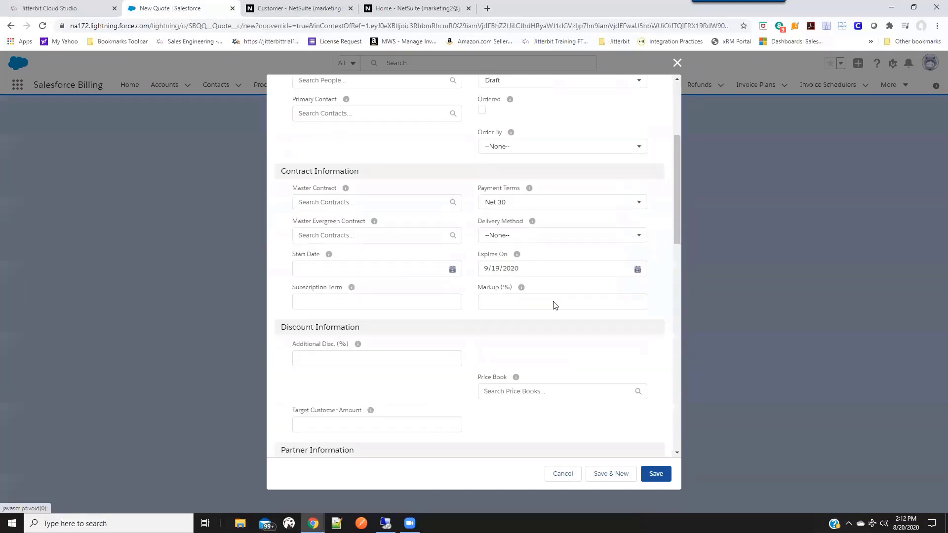
scroll(553, 306, "down", 5)
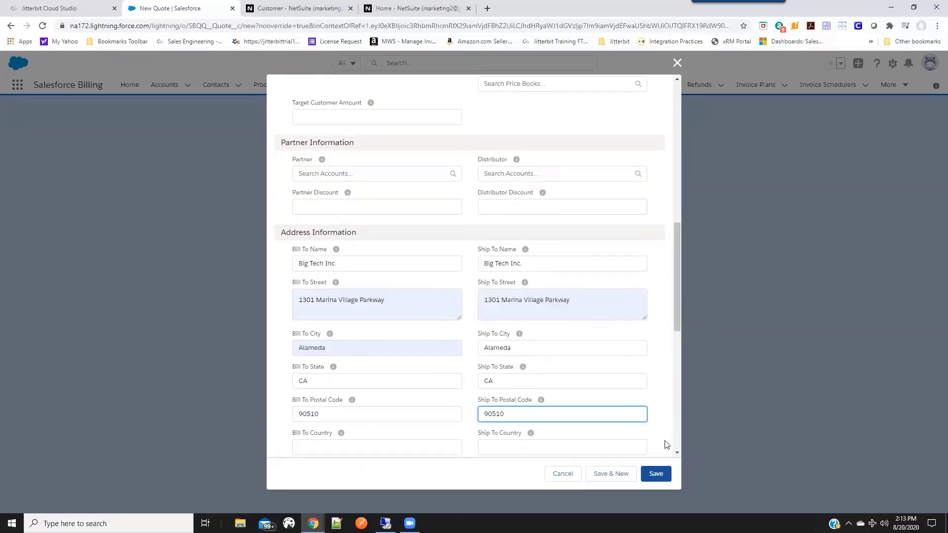
left_click_drag(675, 319, 676, 442)
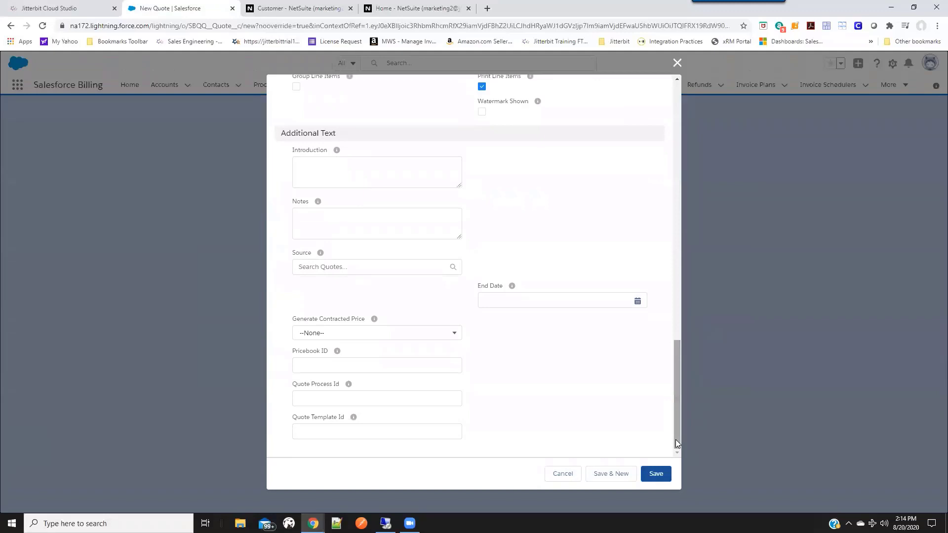
left_click(656, 476)
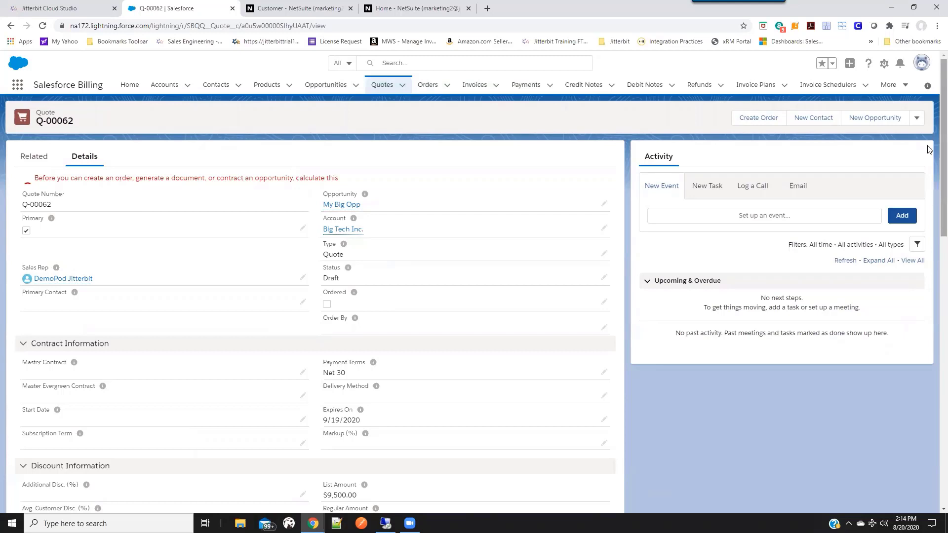
Calculate the new quote and return to its linked opportunity, My Big Opp.
left_click(917, 118)
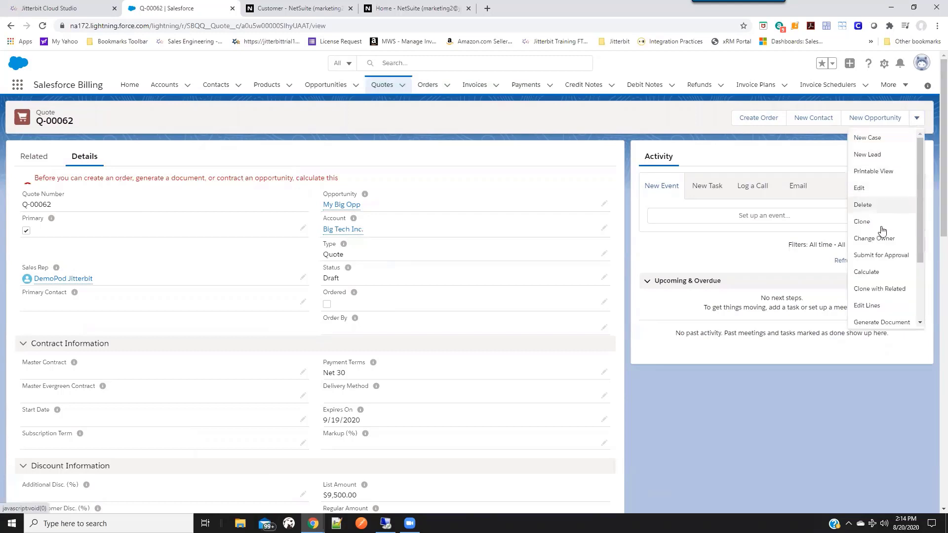
left_click(868, 273)
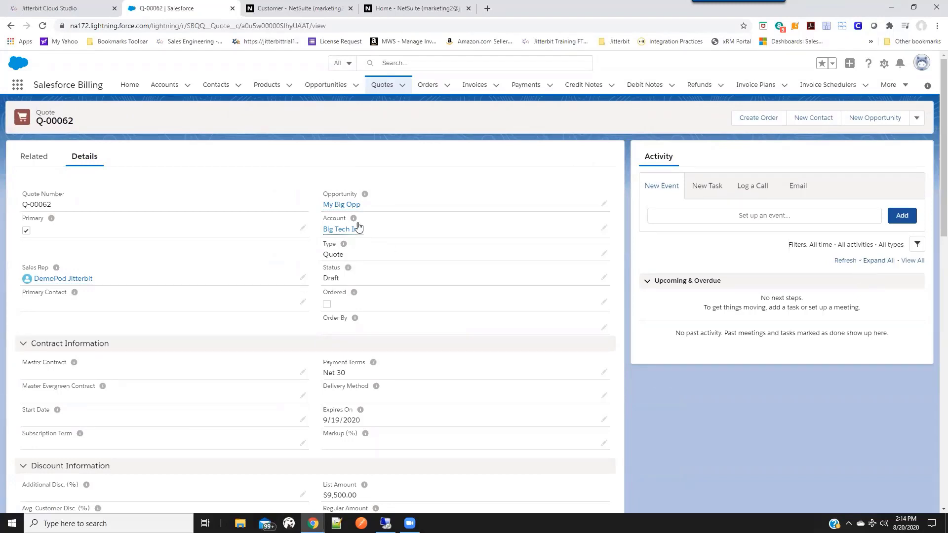
left_click(343, 205)
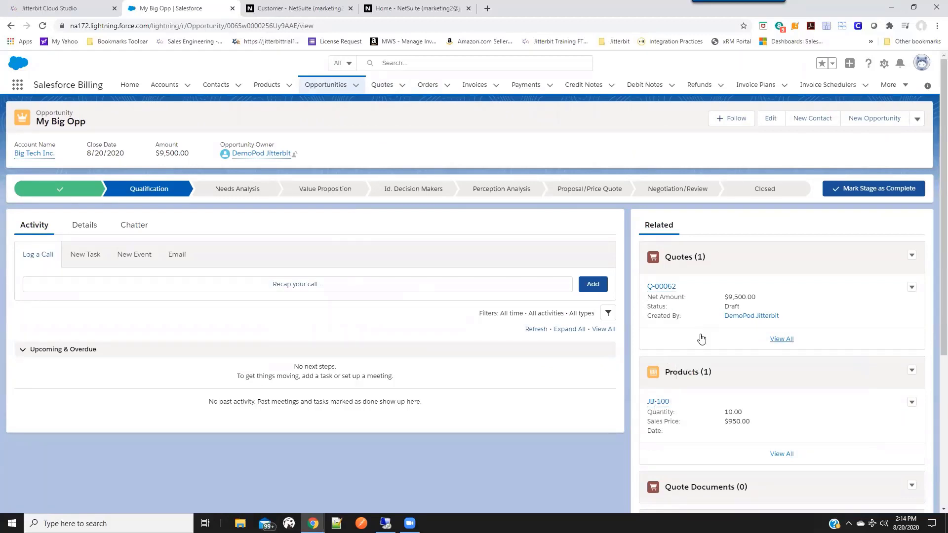
Close the My Big Opp opportunity with the stage Closed Won and save the change.
left_click(759, 193)
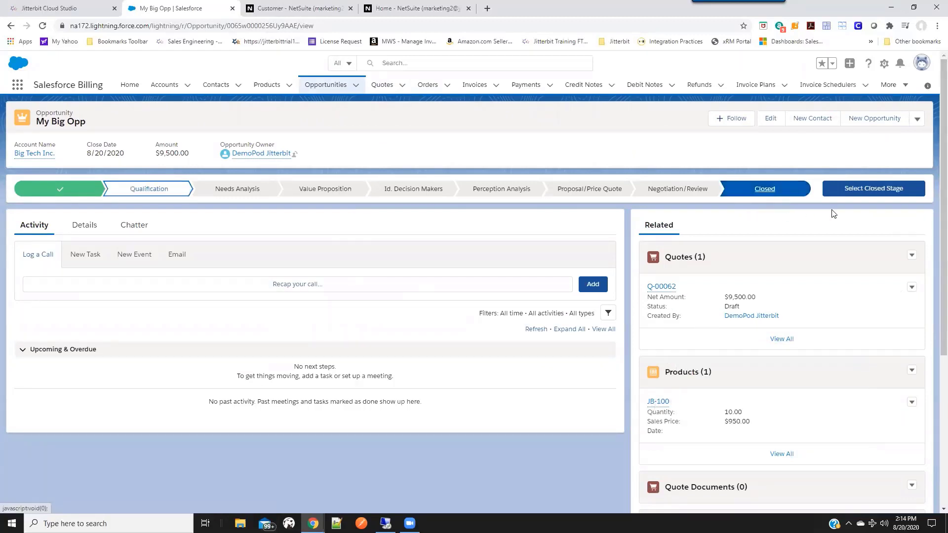
left_click(851, 190)
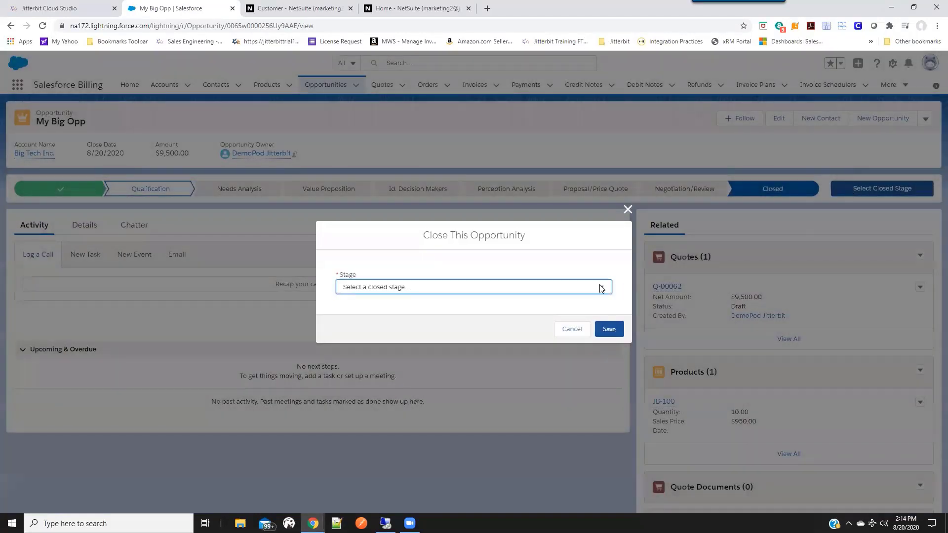
left_click(601, 289)
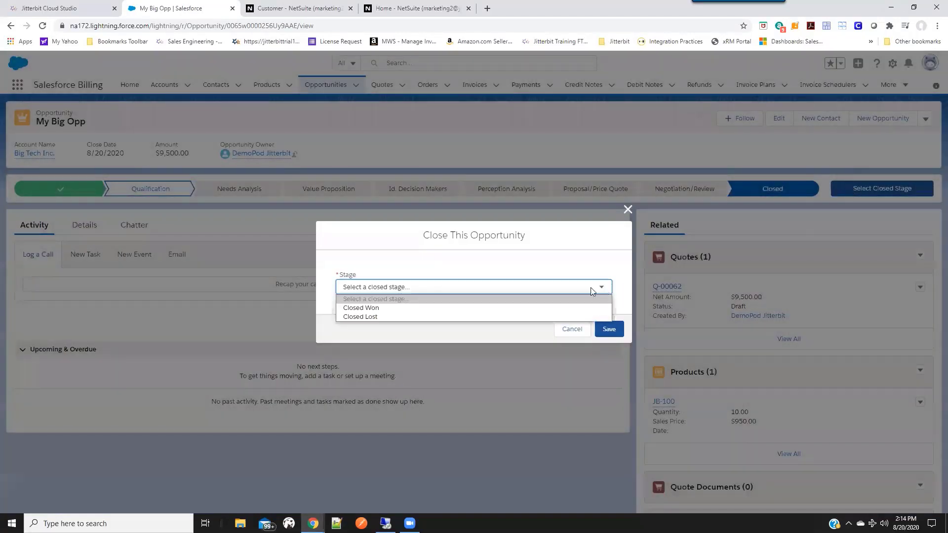
left_click(408, 308)
left_click(606, 330)
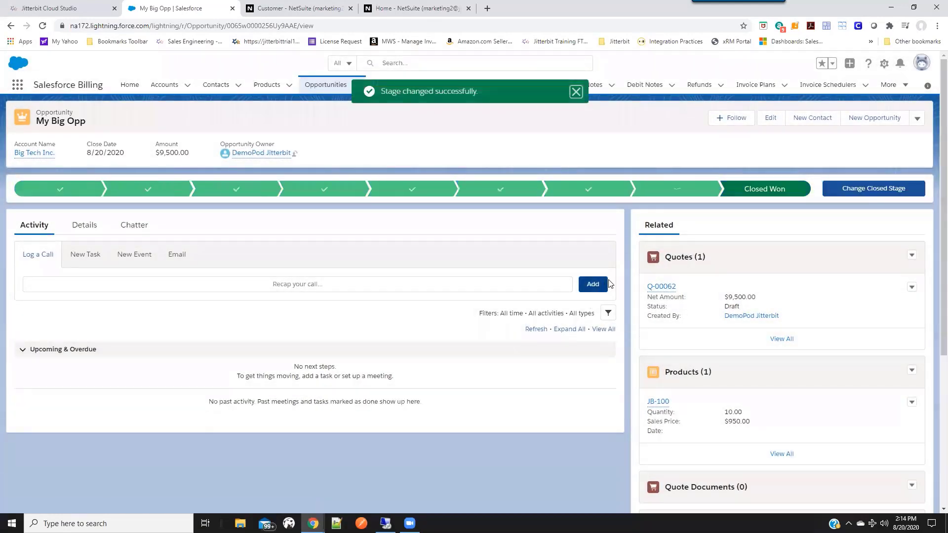
Open the opportunity's quote, set its status to Accepted, mark it as ordered, and save it.
left_click(664, 288)
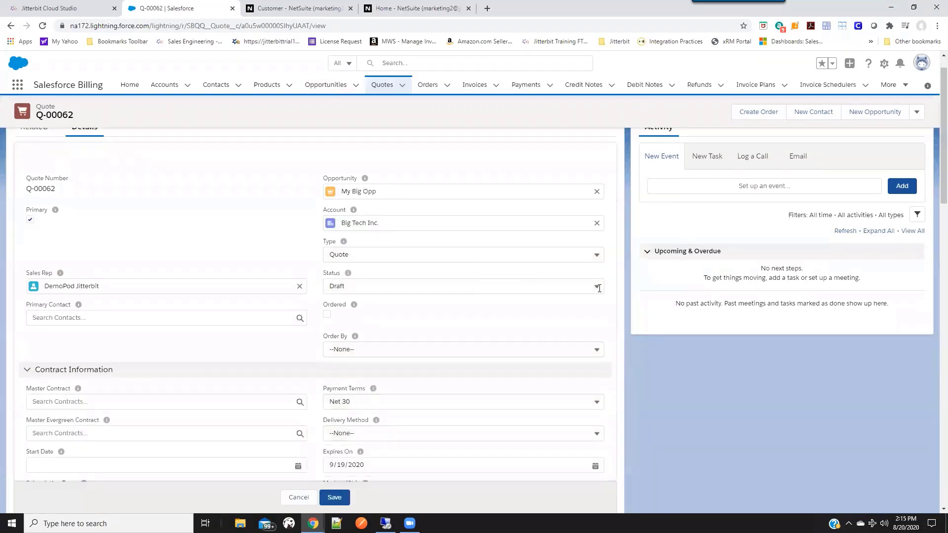
left_click(598, 287)
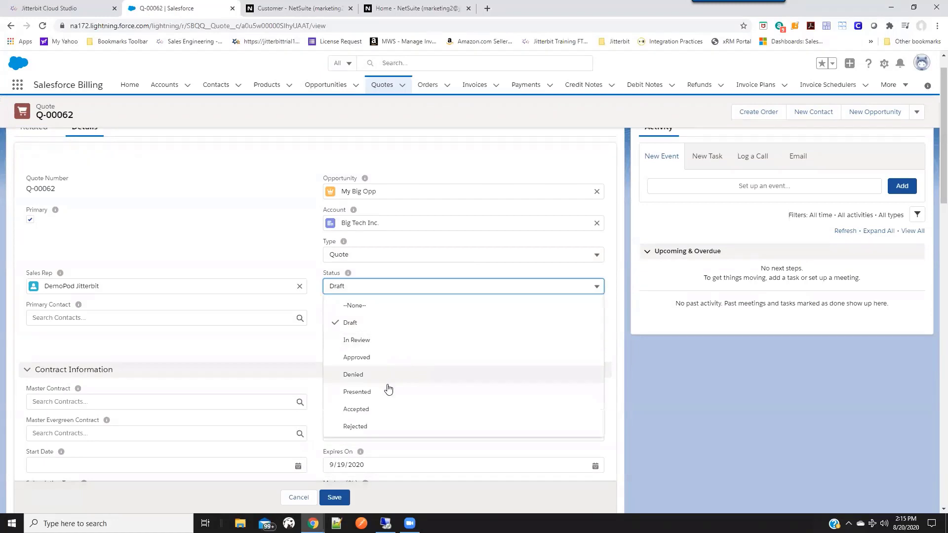
left_click(364, 409)
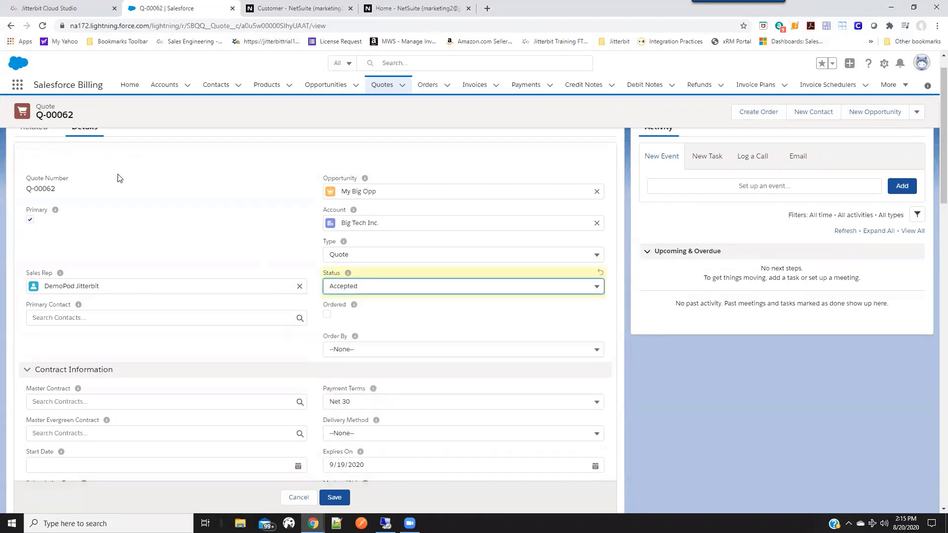
left_click(338, 497)
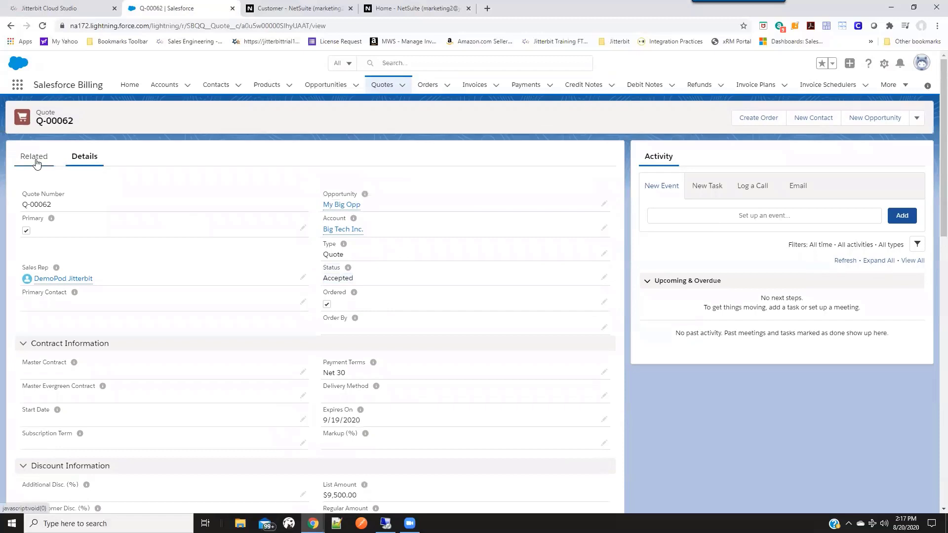
Reload the quote's related records and open the order generated for Big Tech Inc.
left_click(35, 157)
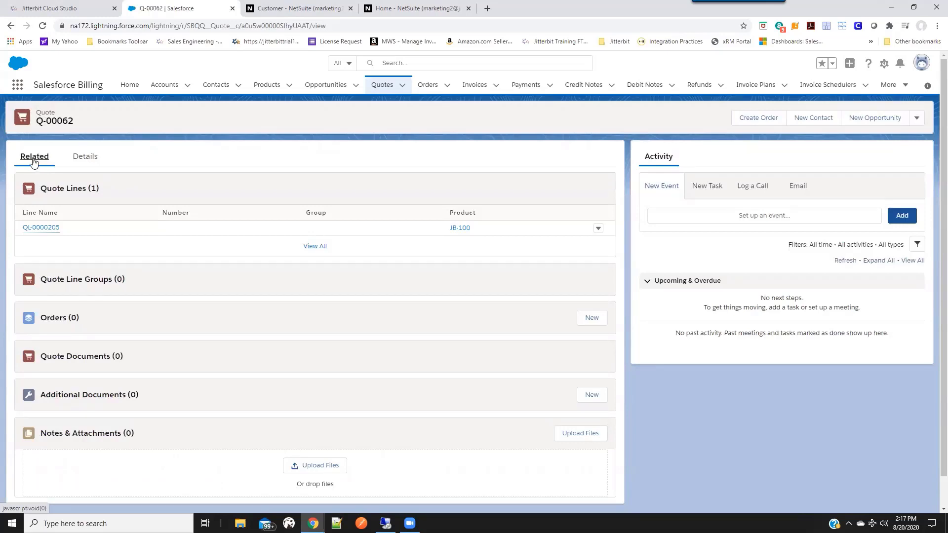
left_click(43, 26)
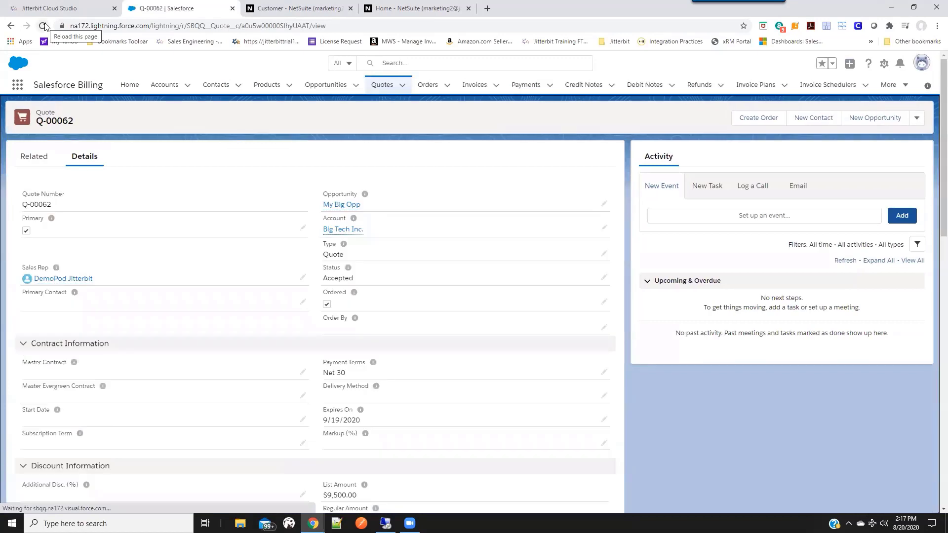
left_click(33, 157)
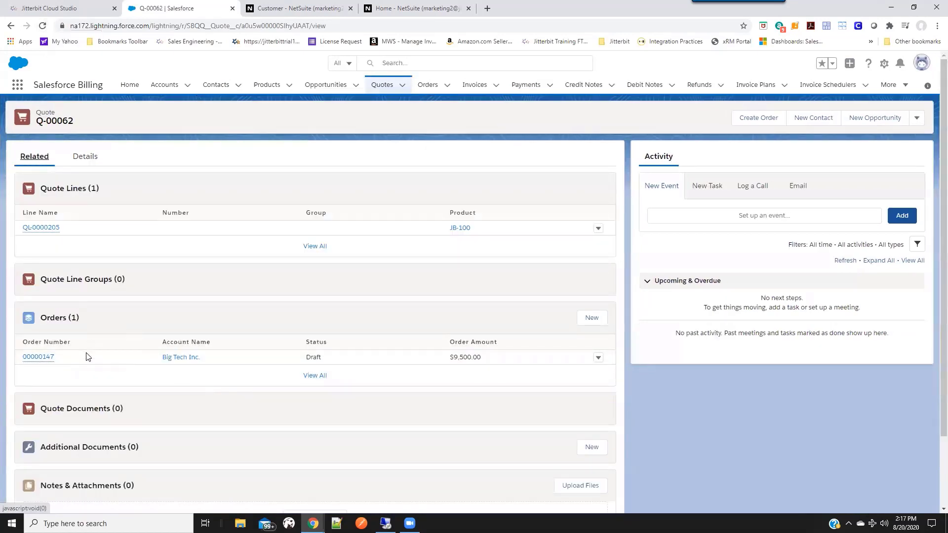
left_click(37, 357)
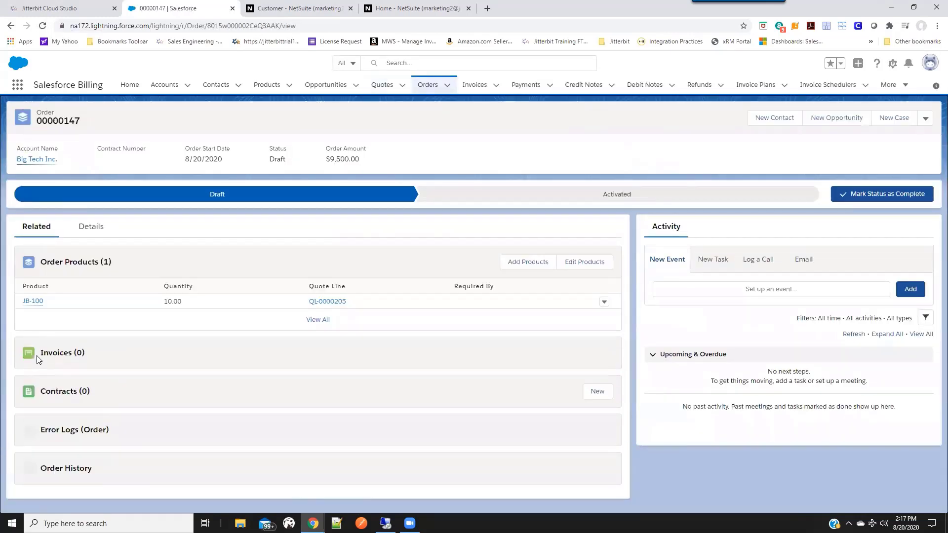
Show the order's details and change its status to Activated.
left_click(97, 223)
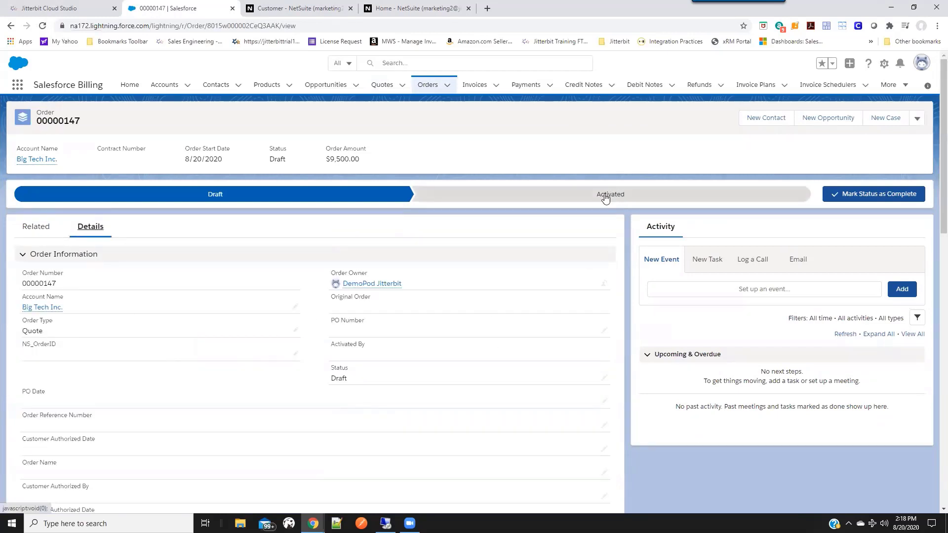
left_click(622, 197)
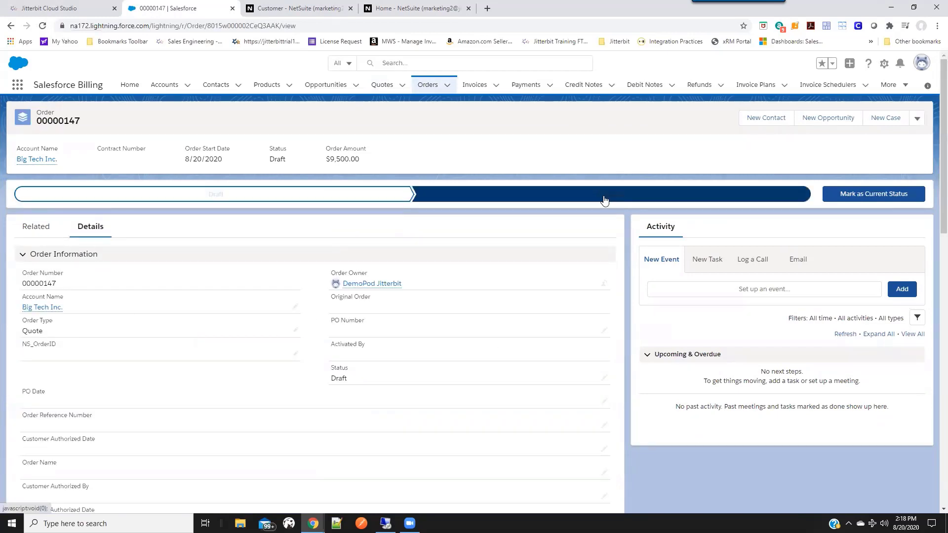
left_click(874, 194)
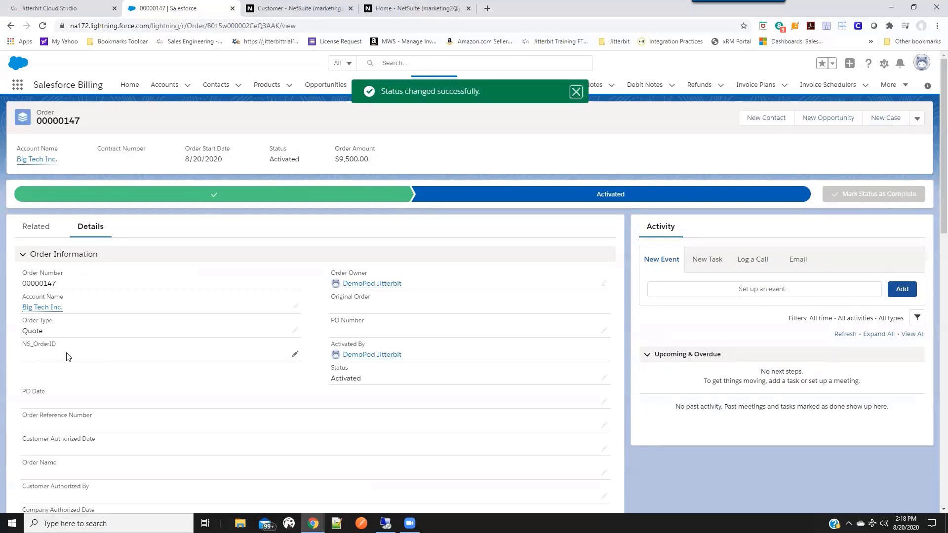
Reload the activated order and copy the NS_OrderID value from its details.
key("F5")
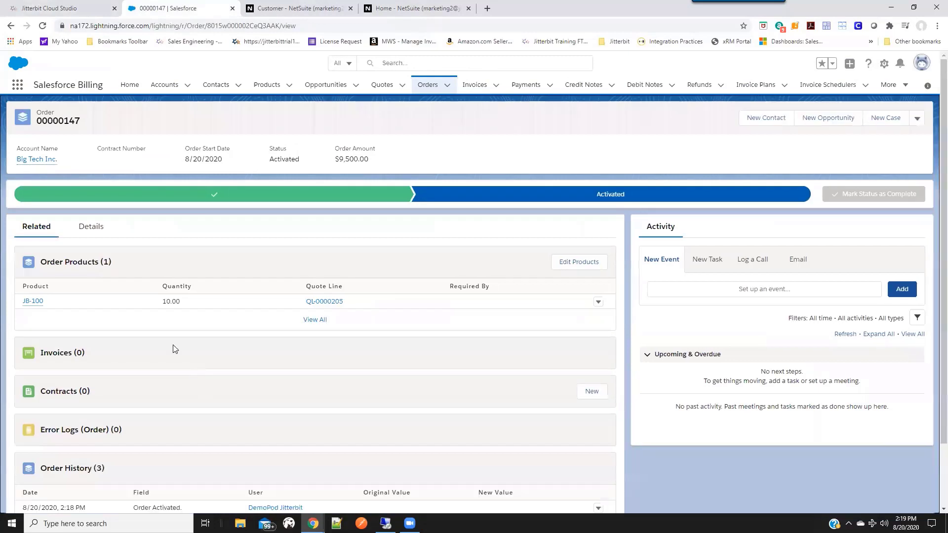
left_click(89, 228)
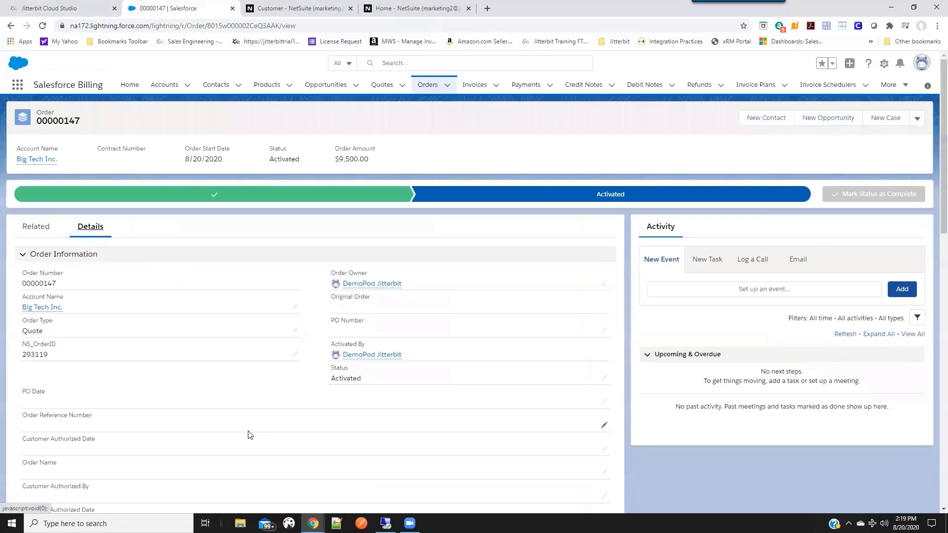
left_click_drag(48, 355, 23, 355)
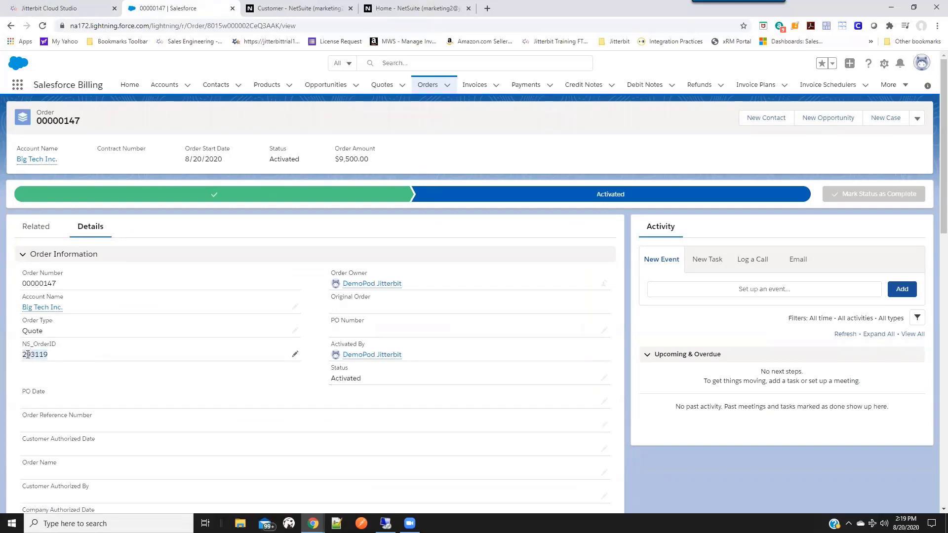
right_click(32, 354)
left_click(52, 360)
Switch to NetSuite, view the Big Tech Inc. sales order from the sales orders list, and check the record ID in its web address.
left_click(319, 11)
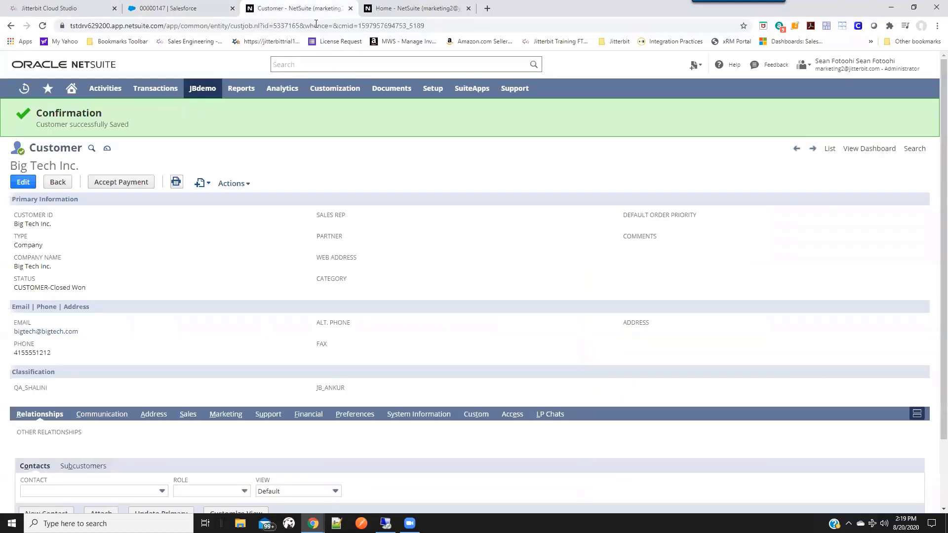
mouse_move(166, 94)
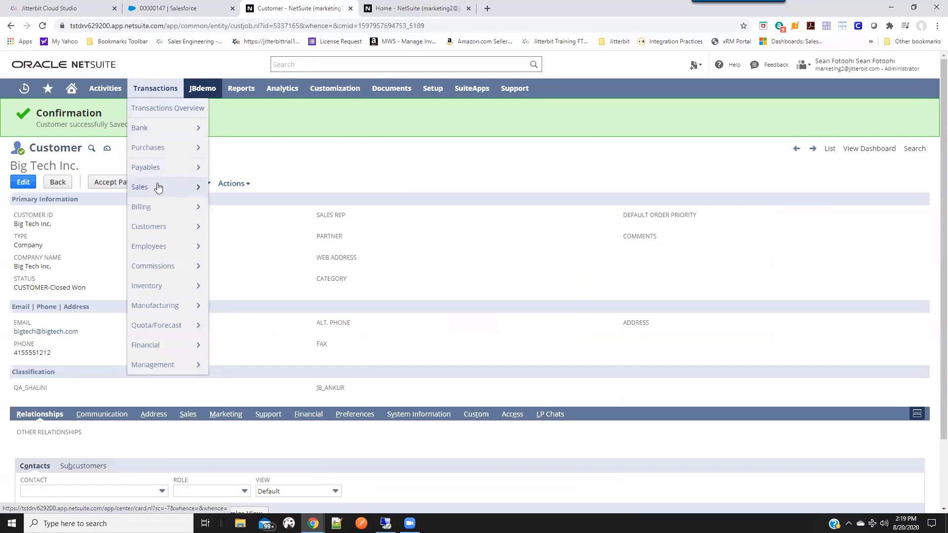
mouse_move(157, 188)
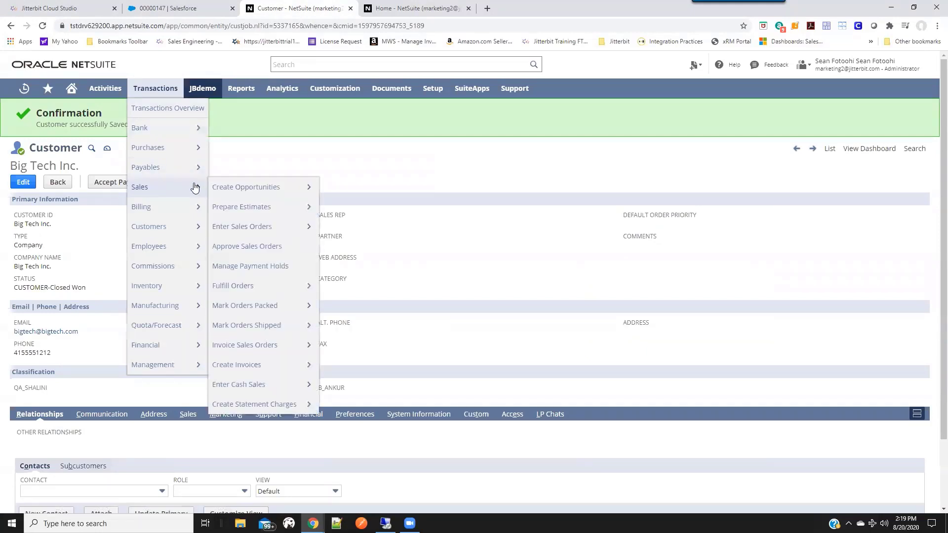
mouse_move(244, 226)
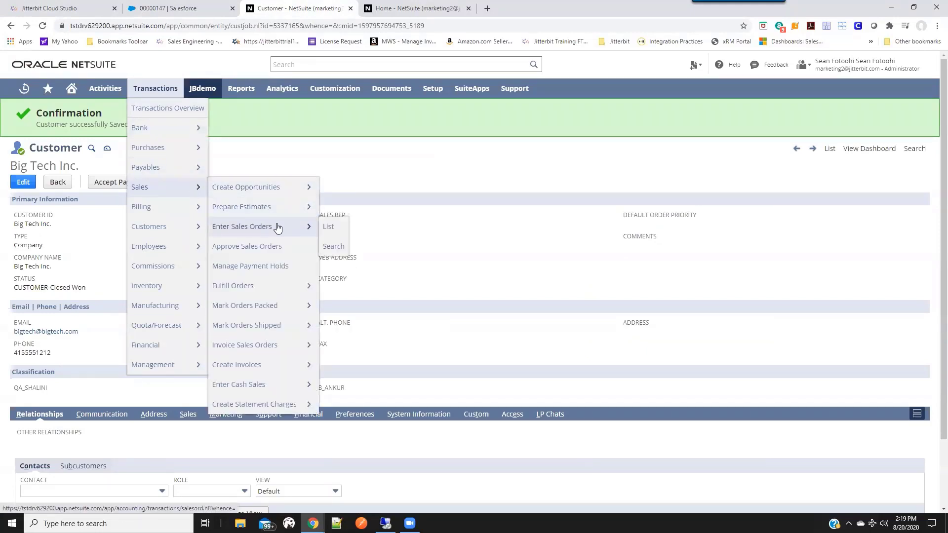
left_click(330, 229)
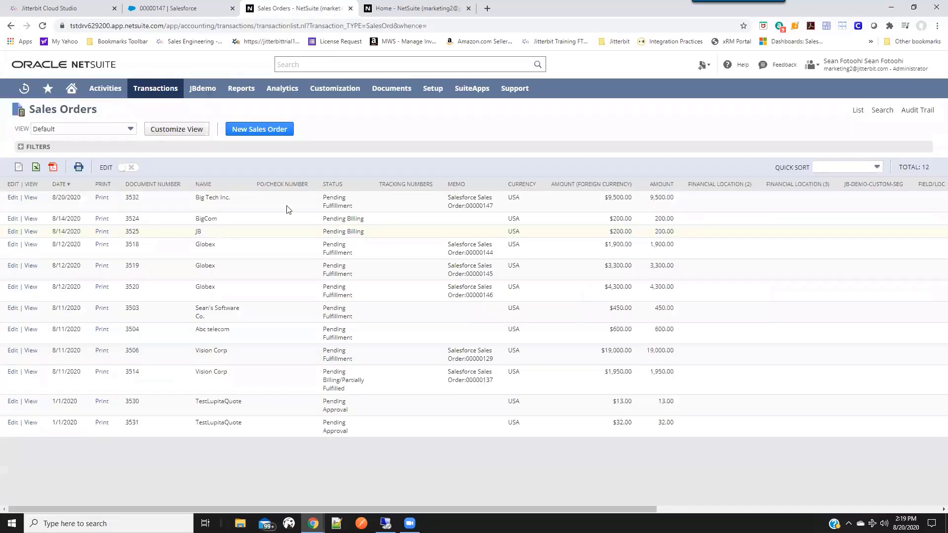
left_click(32, 198)
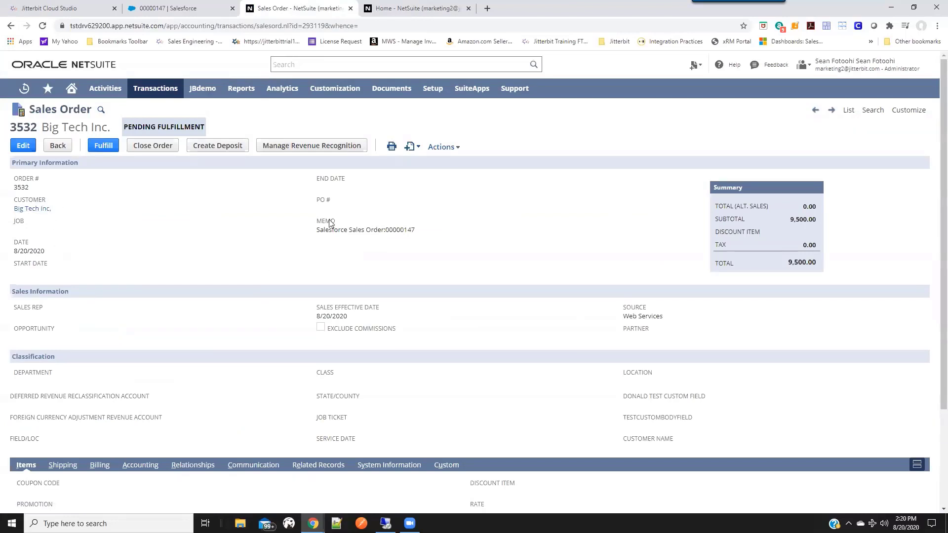
double_click(314, 26)
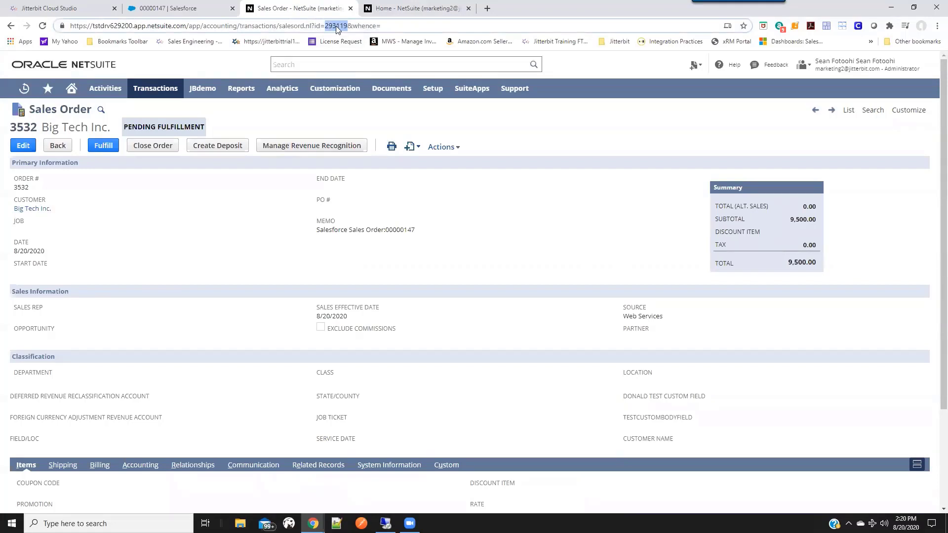
Return to the Salesforce order and review its products, invoices, error logs and history, ending on its details.
left_click(207, 8)
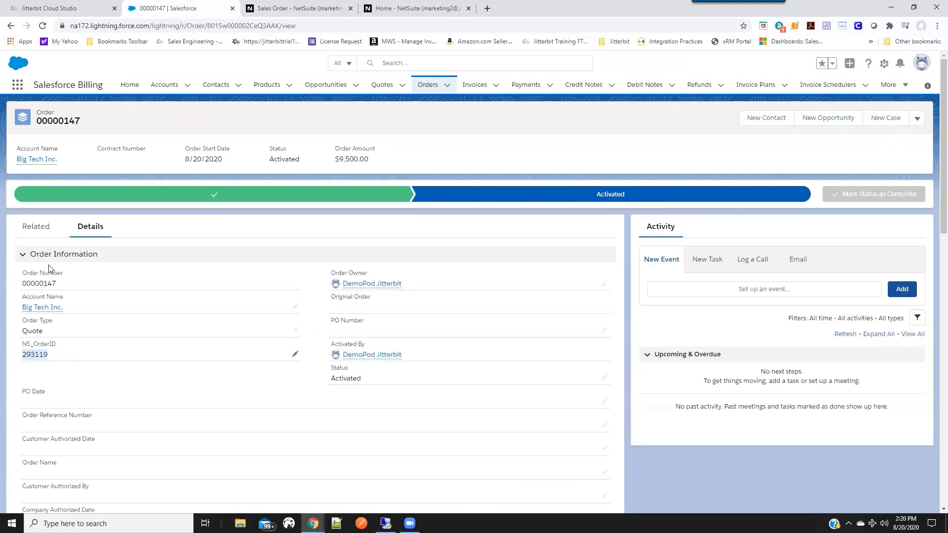
left_click(35, 227)
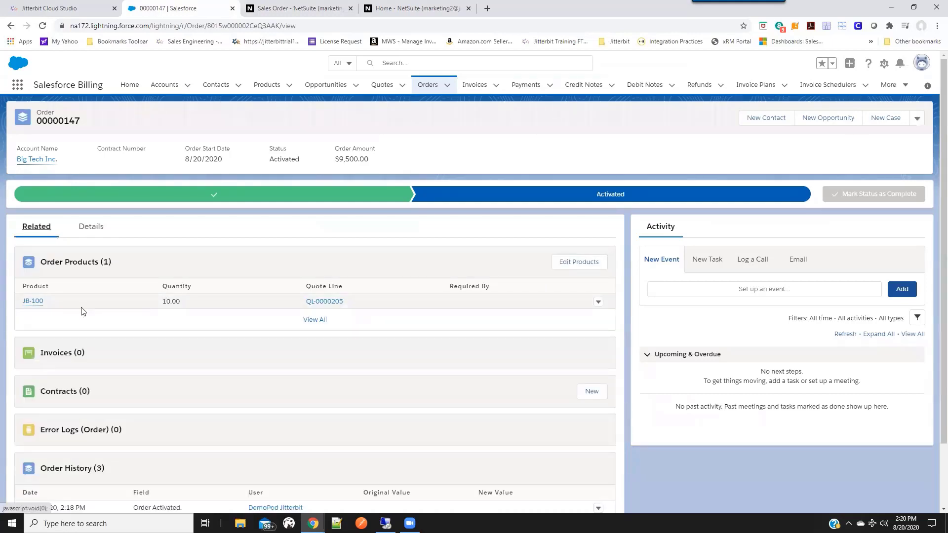
scroll(71, 346, "down", 2)
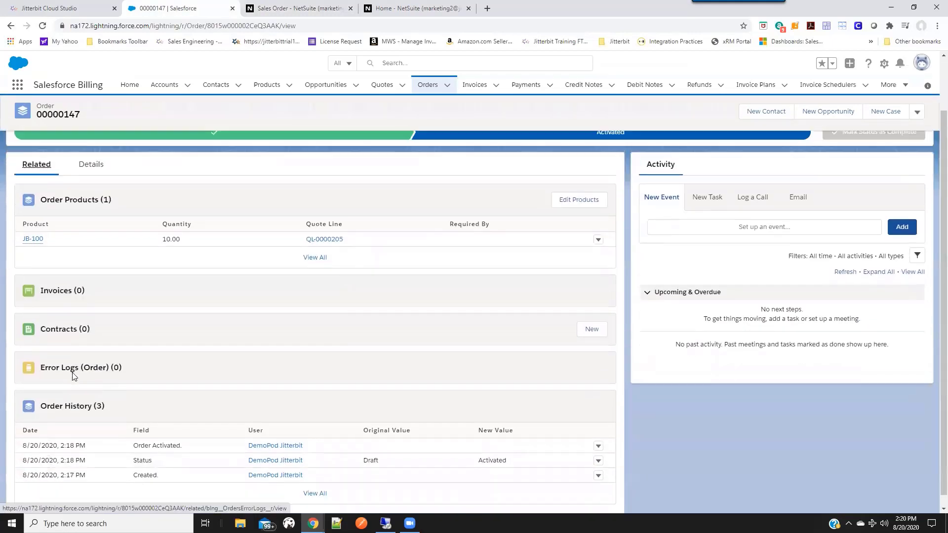
scroll(73, 376, "up", 2)
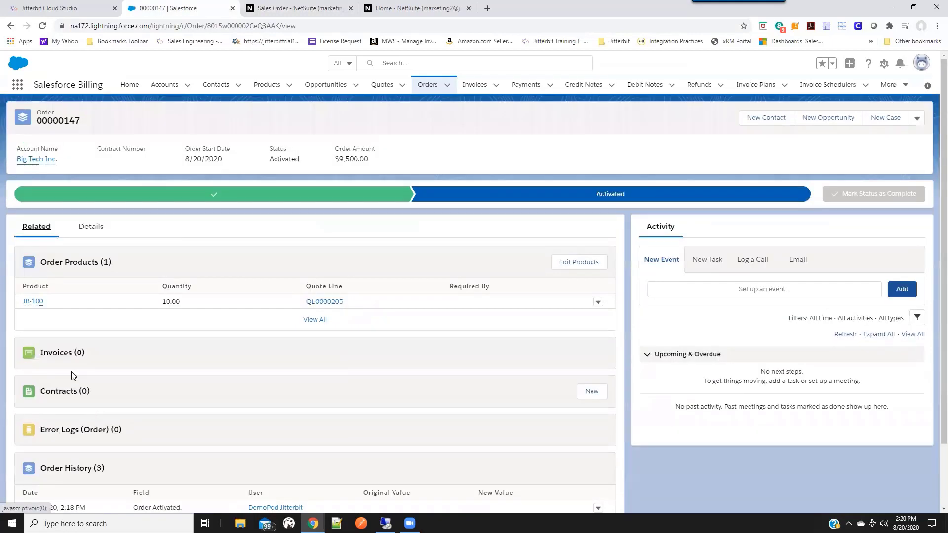
left_click(91, 227)
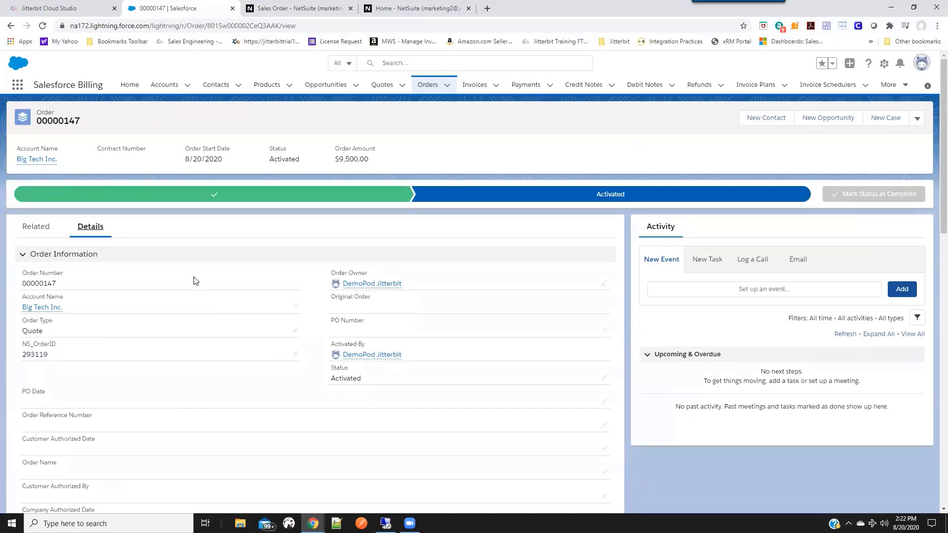
Edit the order's billing information: set Invoice Batch to Batch 1, Billing Account to Big Tech Inc., enable Bill Now, and save.
left_click(917, 120)
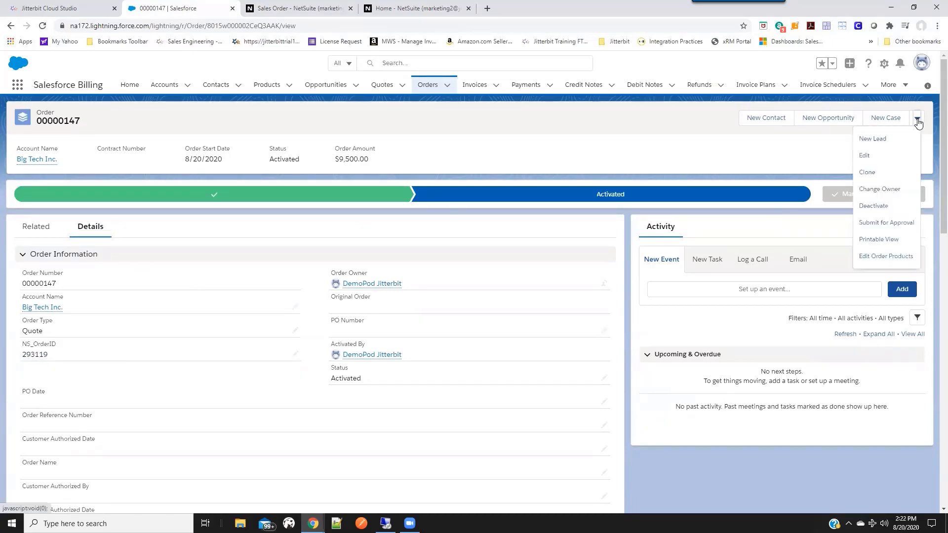
left_click(864, 156)
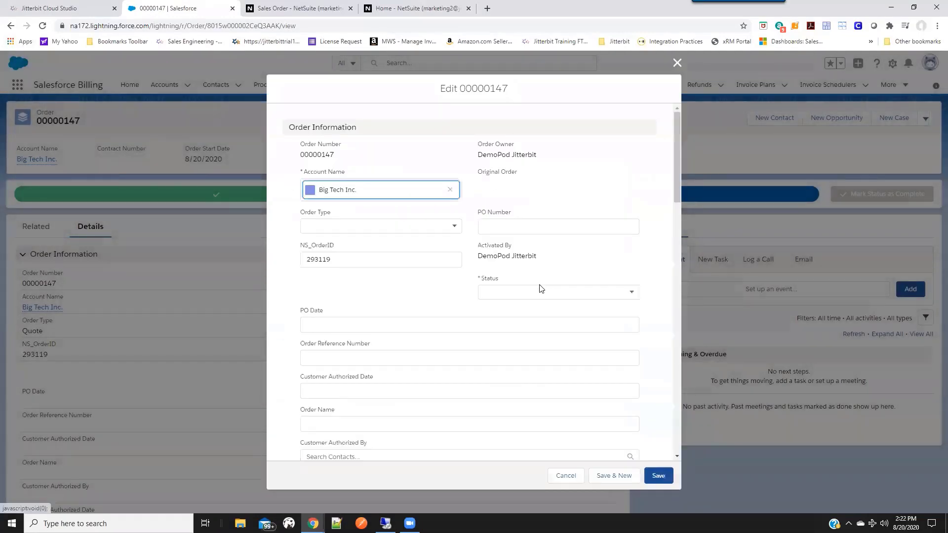
scroll(485, 311, "down", 10)
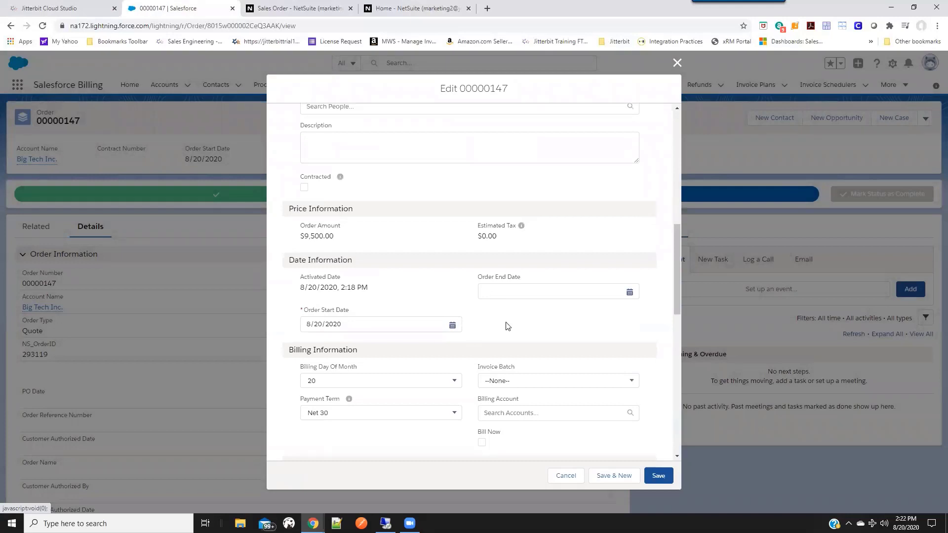
scroll(508, 326, "down", 1)
left_click(566, 334)
left_click(515, 364)
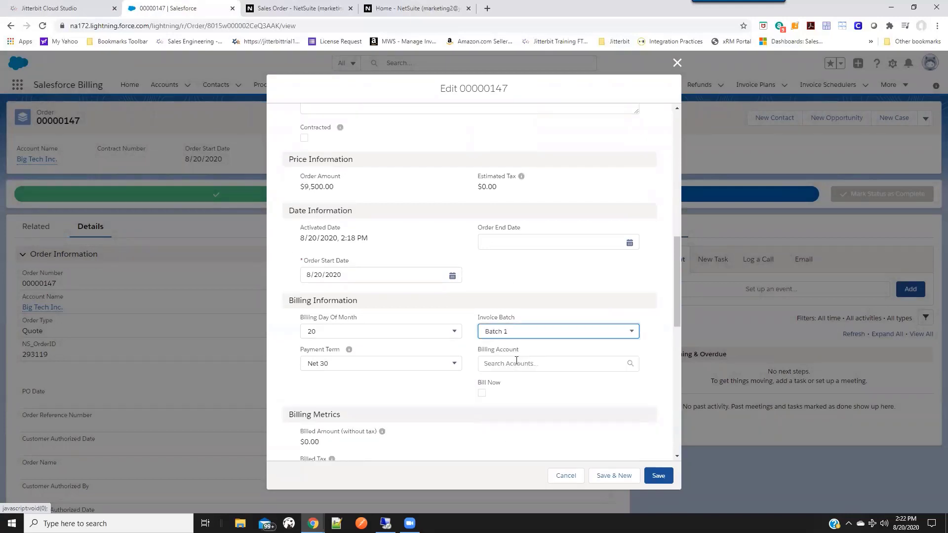
left_click(514, 363)
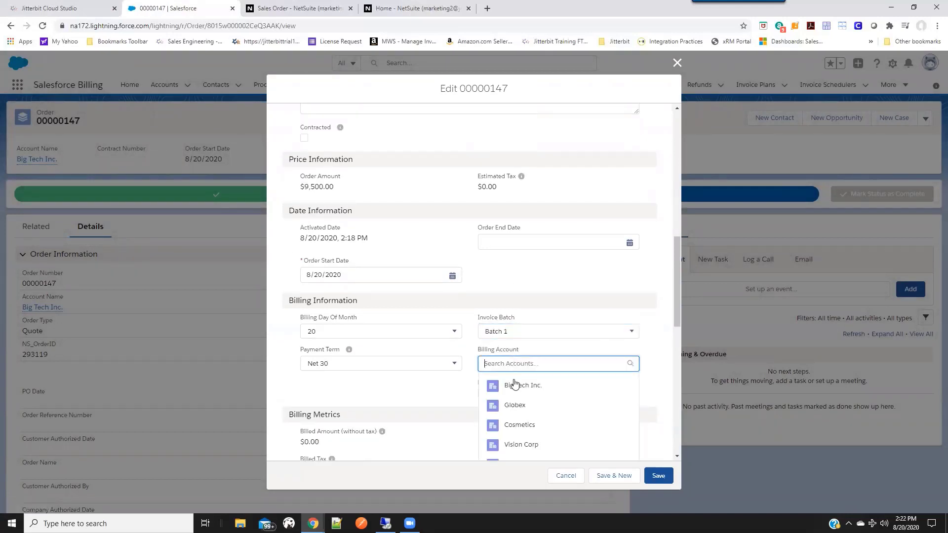
left_click(514, 385)
left_click(482, 400)
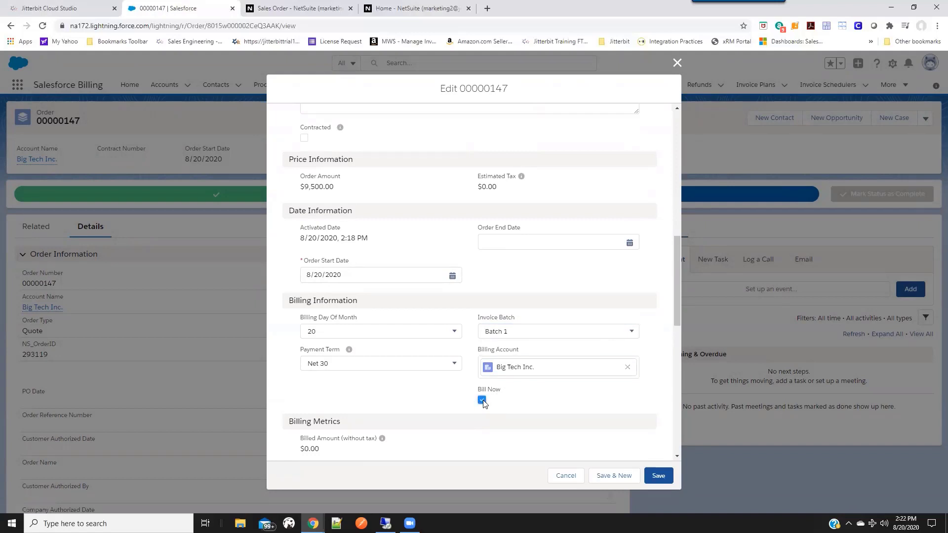
scroll(546, 415, "down", 2)
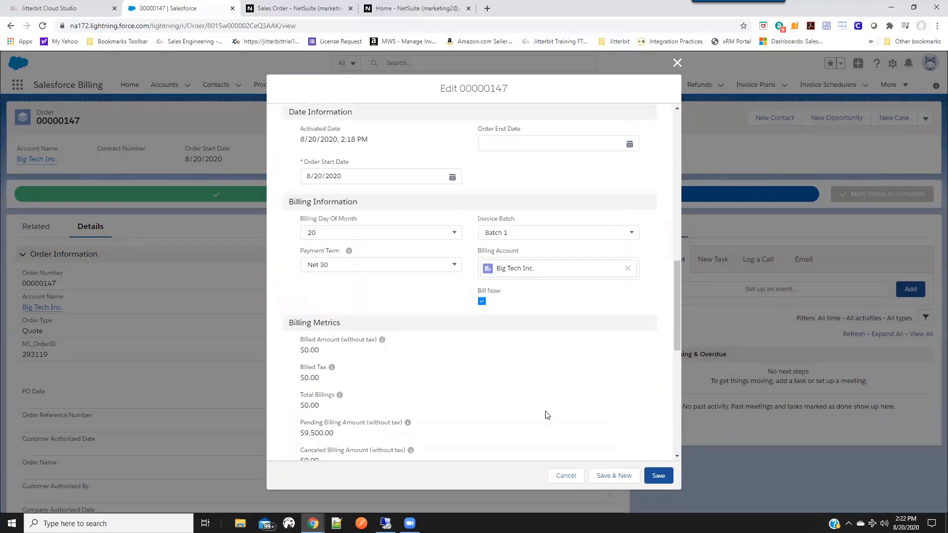
left_click(670, 477)
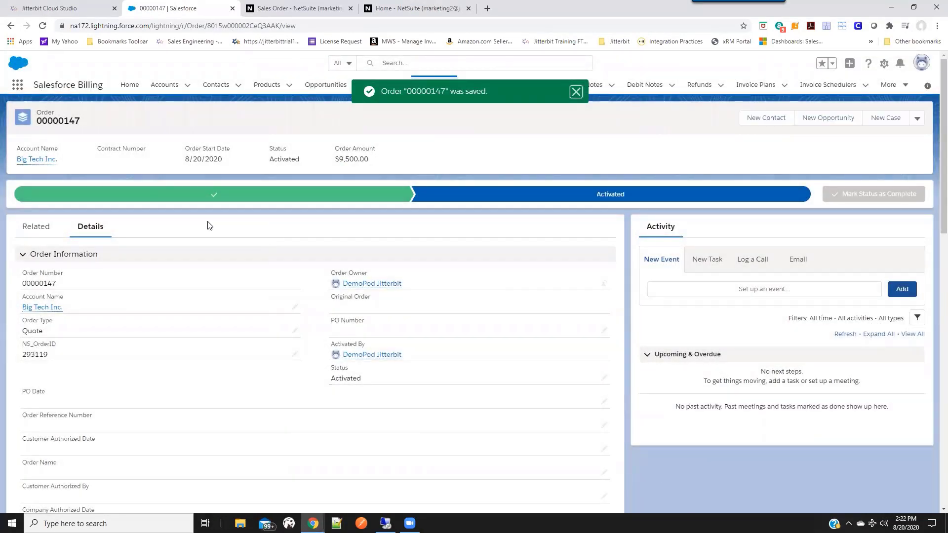
Open the invoice generated for the order from its related records.
left_click(28, 228)
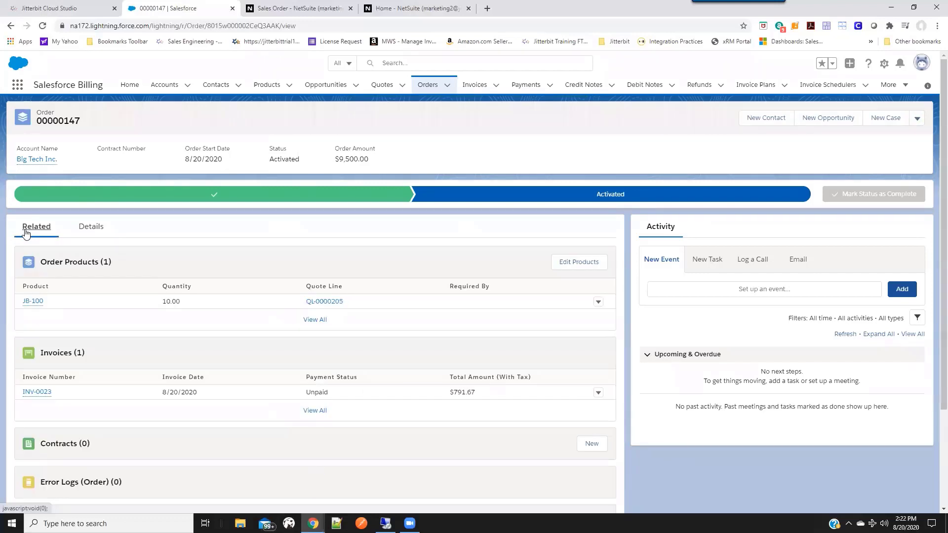
mouse_move(37, 394)
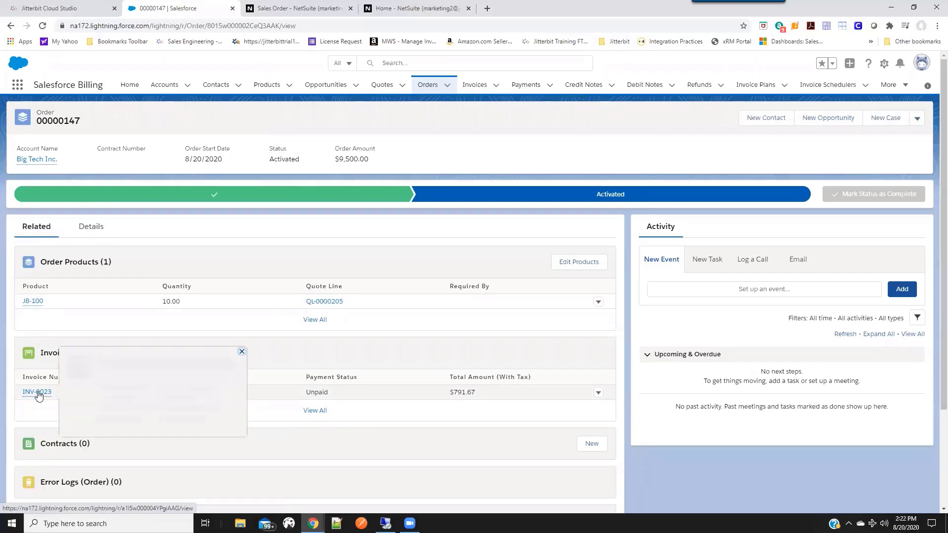
left_click(37, 393)
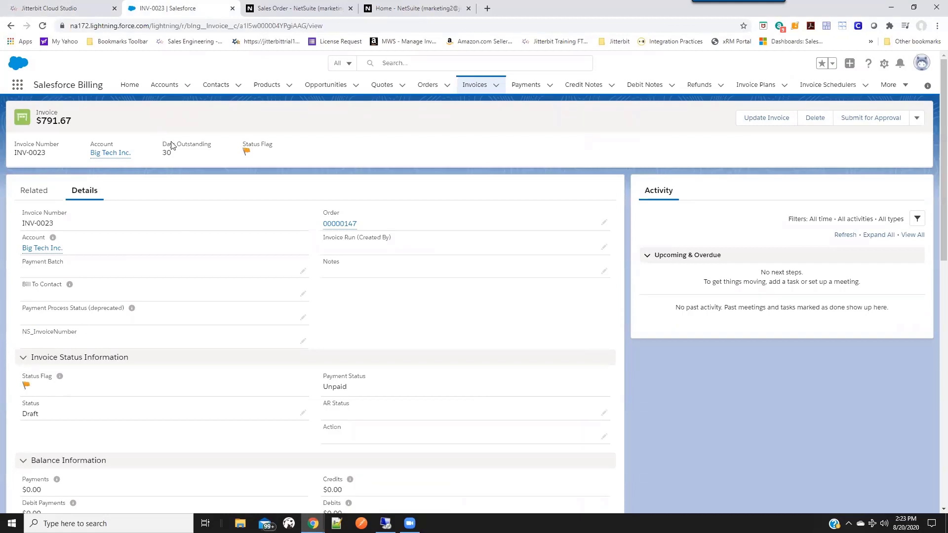
Reload the invoice and copy the NS_InvoiceNumber value from its details.
left_click(42, 26)
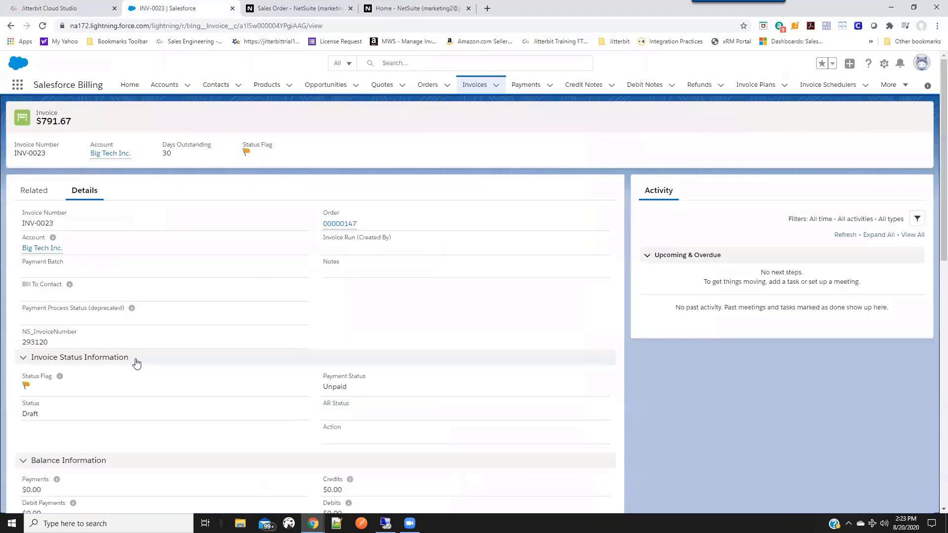
double_click(56, 344)
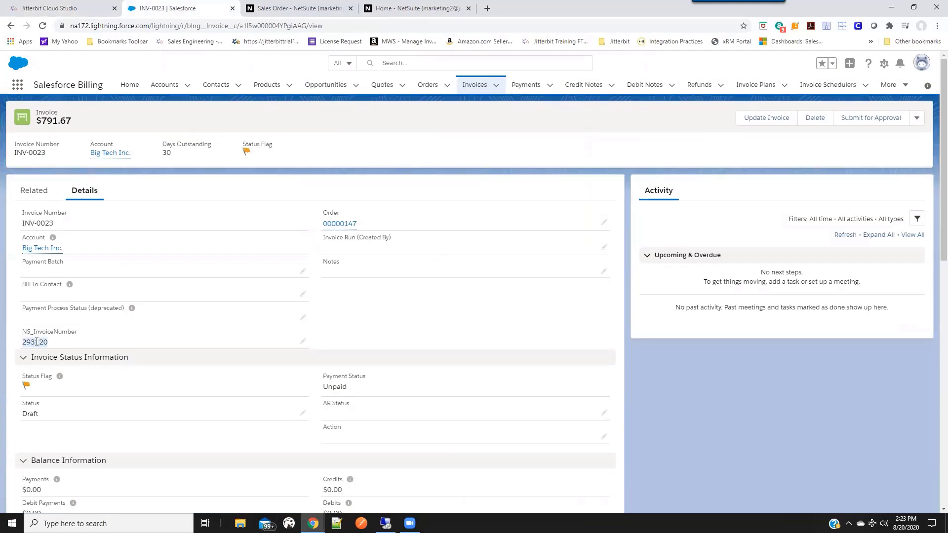
right_click(37, 342)
left_click(57, 348)
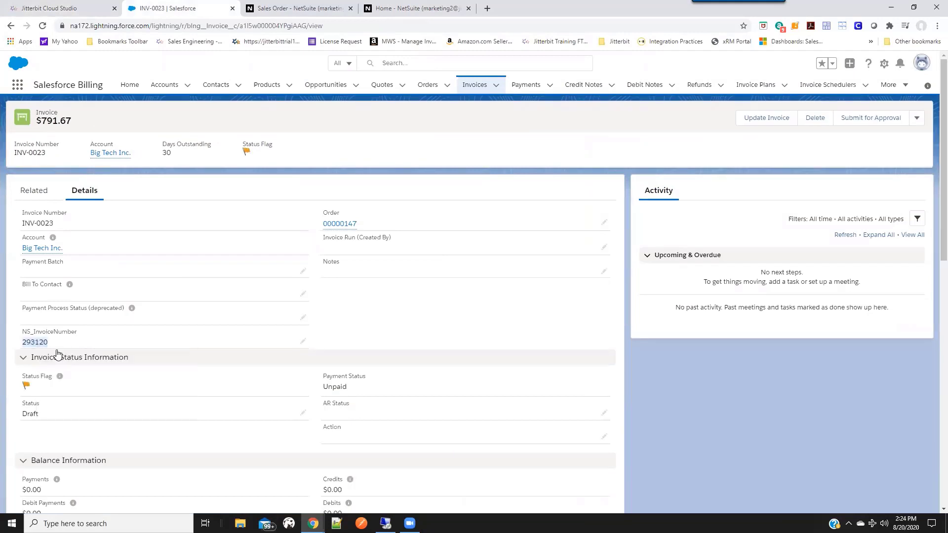
Switch to NetSuite, view the Big Tech Inc. invoice from the invoices list, and check the record ID in its web address.
left_click(326, 11)
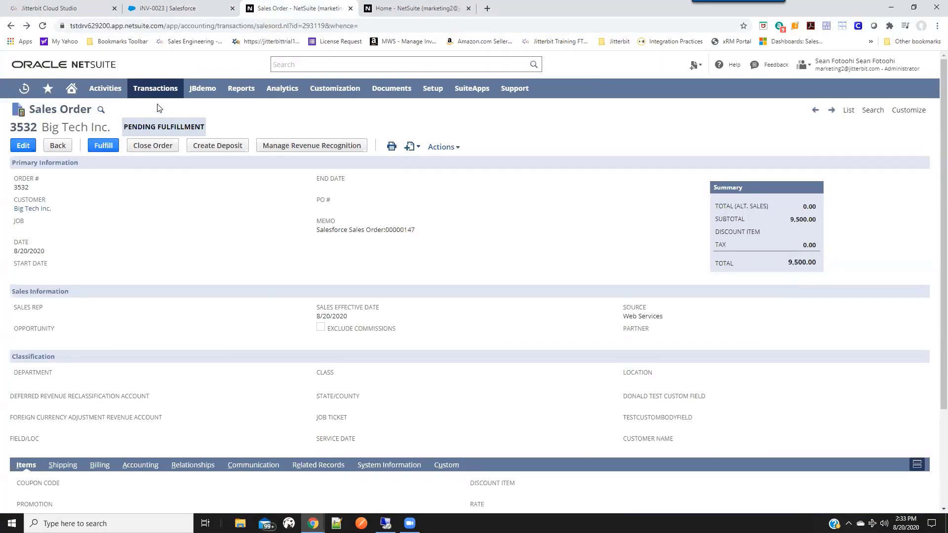
mouse_move(157, 95)
mouse_move(148, 128)
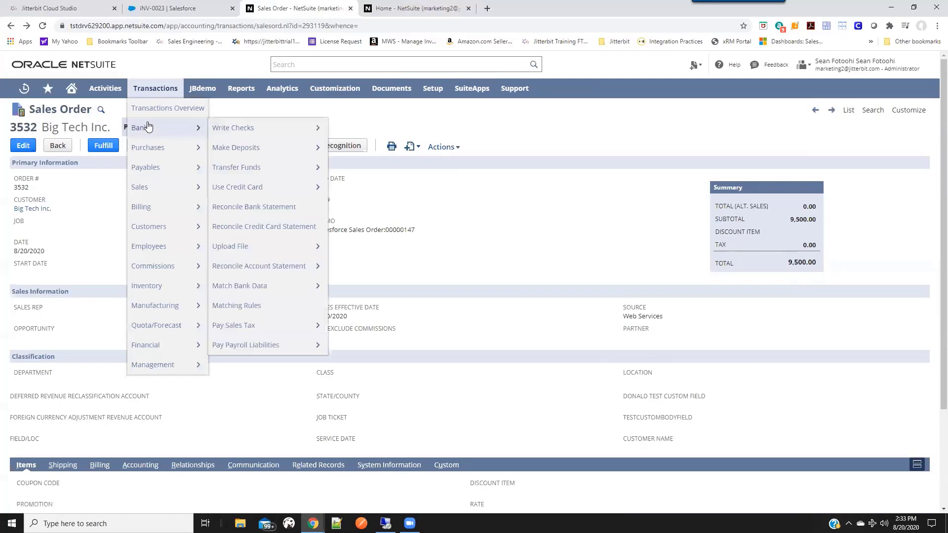
mouse_move(156, 190)
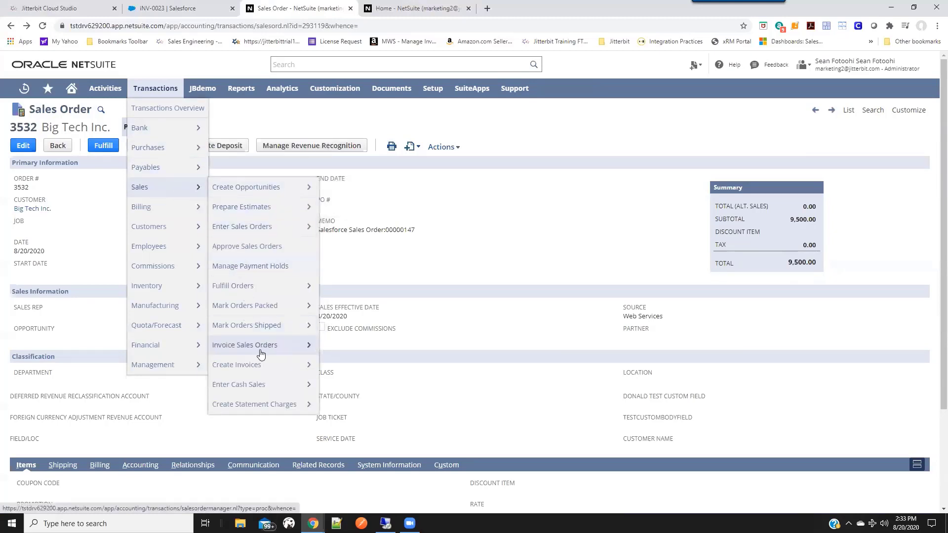
mouse_move(249, 365)
left_click(329, 367)
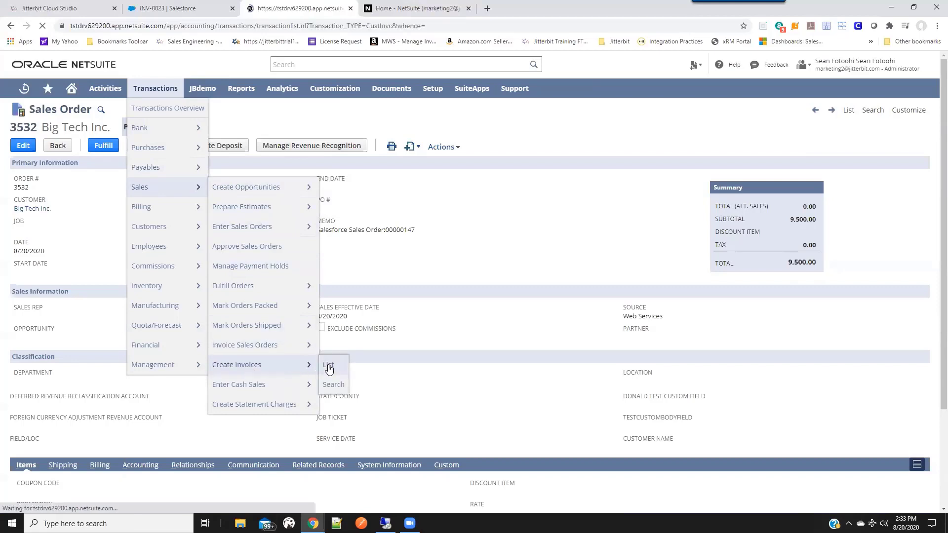
left_click(31, 198)
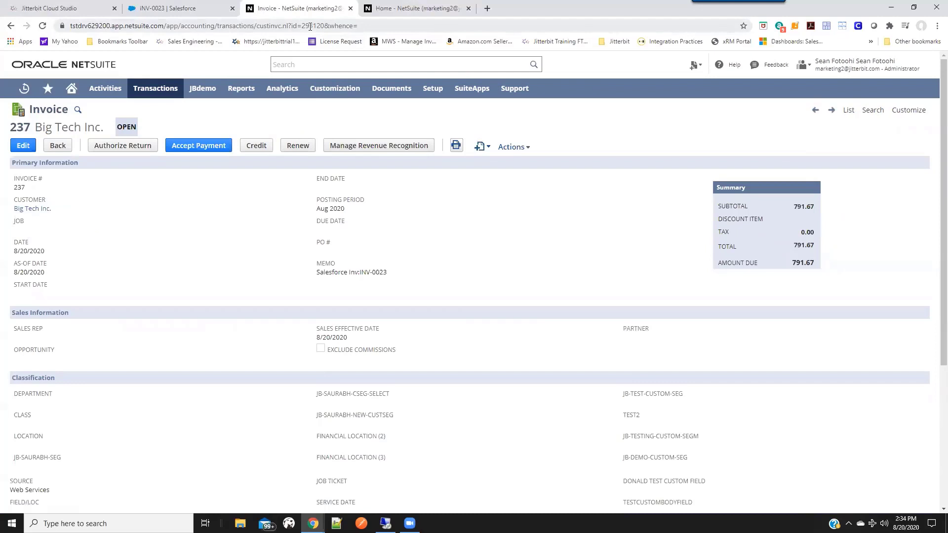
double_click(311, 27)
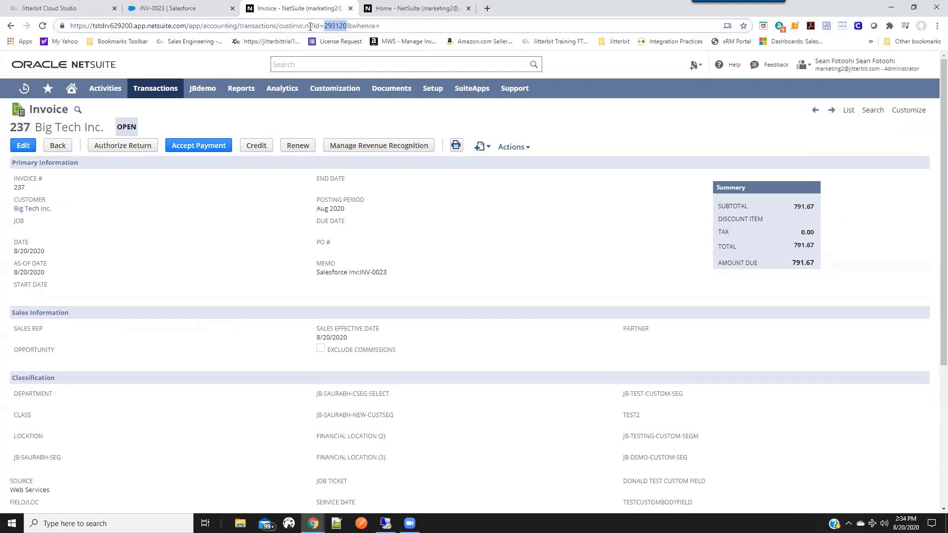
Compare the record ID with NS_InvoiceNumber on the Salesforce invoice, and review the NetSuite invoice's item line and amounts.
left_click(186, 11)
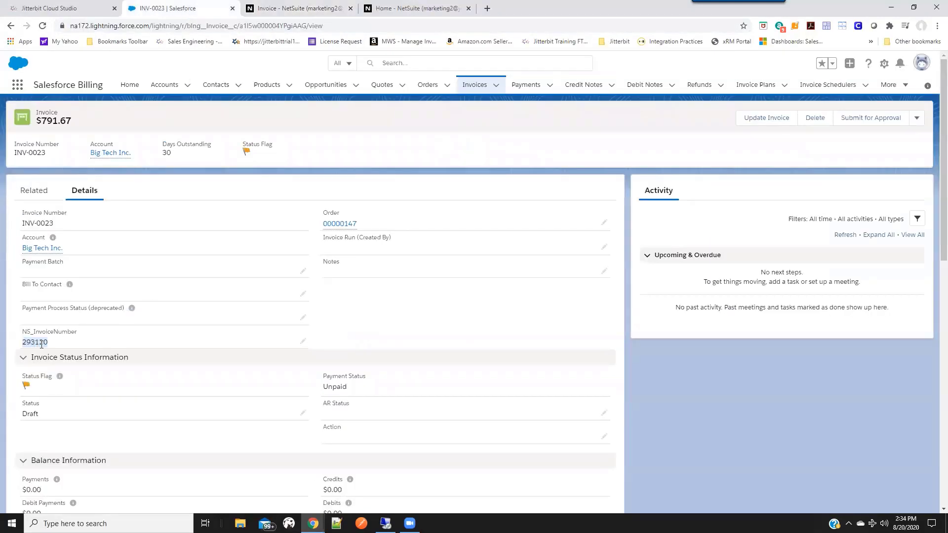
left_click(294, 11)
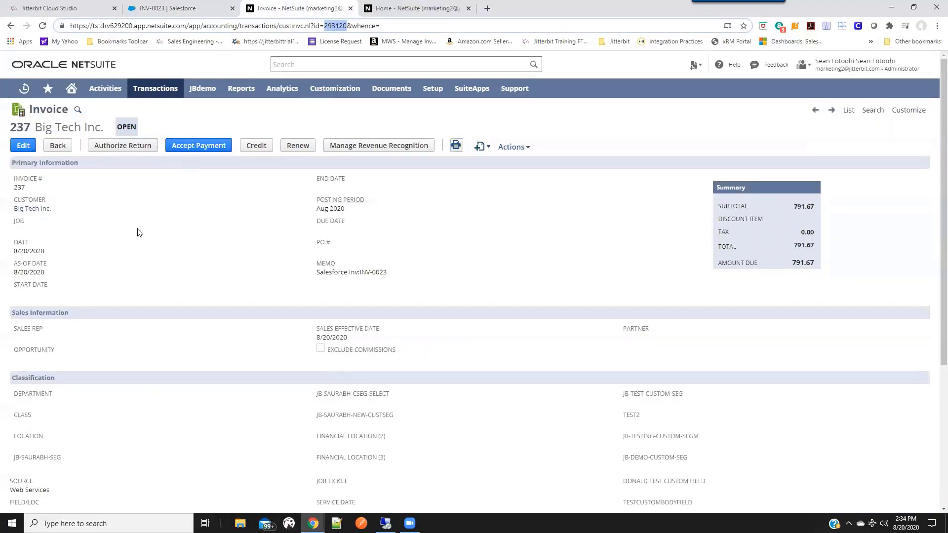
scroll(133, 242, "down", 3)
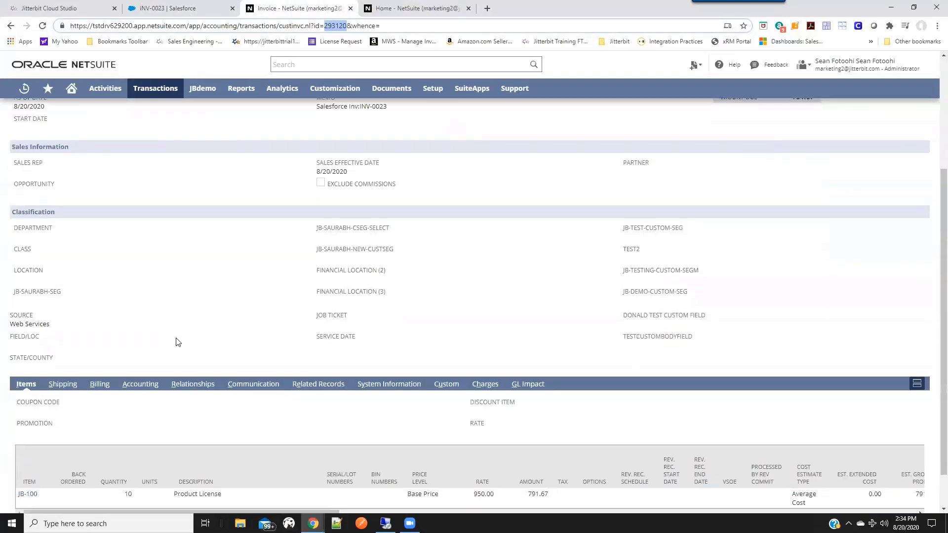
scroll(179, 351, "down", 1)
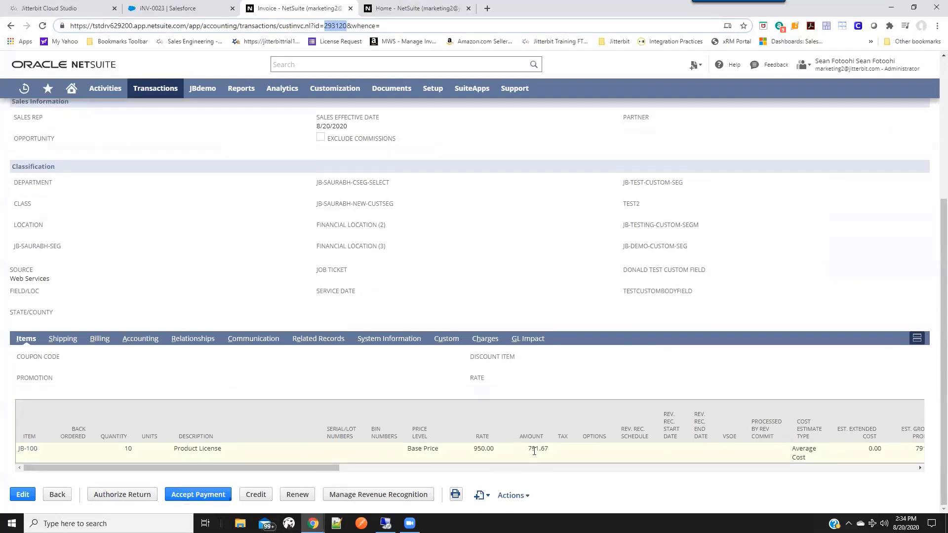
scroll(418, 385, "up", 4)
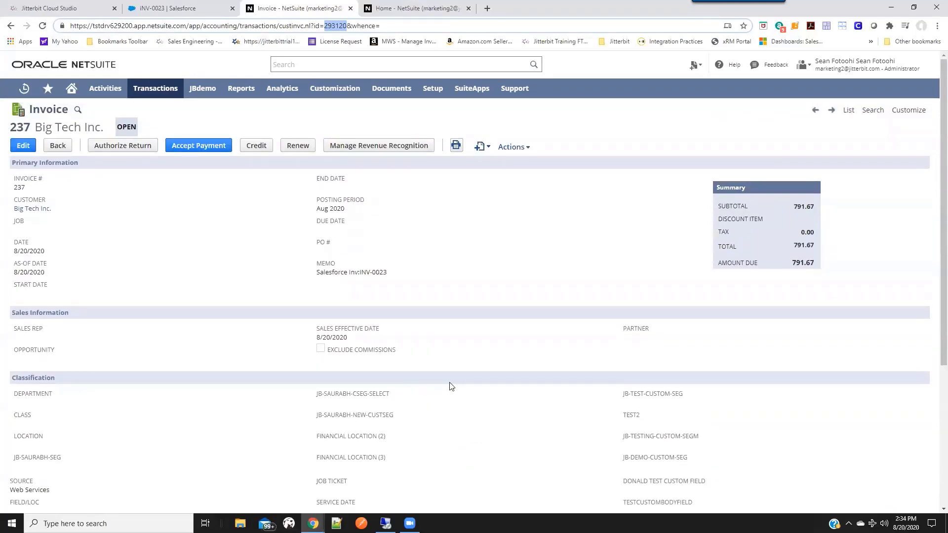
Switch to Jitterbit Cloud Studio and review the Sync Salesforce Accounts to NetSuite Customers workflow, including its process trigger's schedule.
left_click(58, 9)
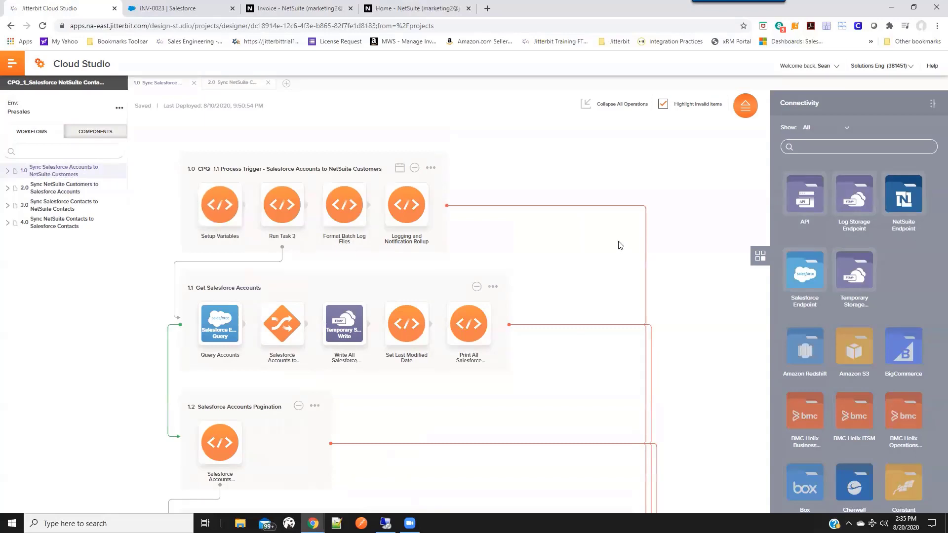
scroll(619, 244, "down", 1)
scroll(619, 245, "up", 1)
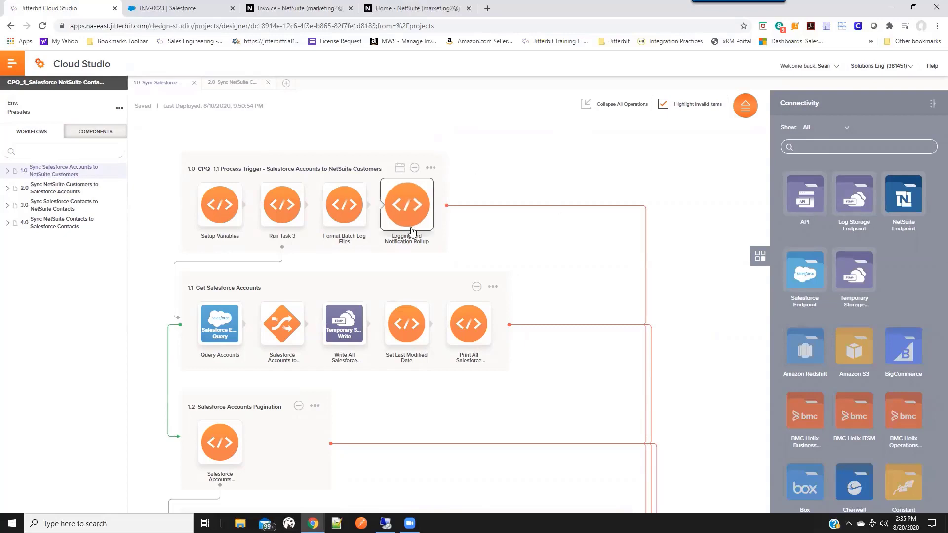
left_click(400, 169)
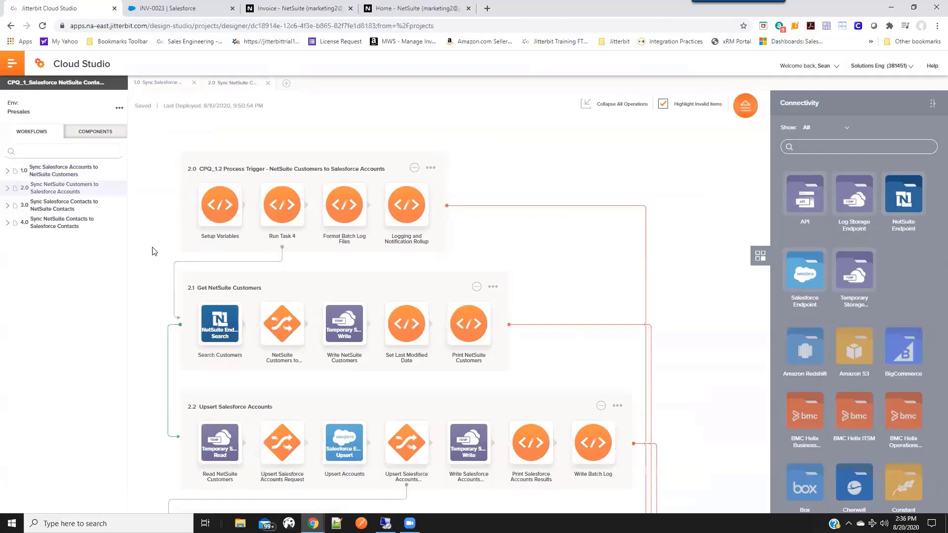
Review the operations of the Sync NetSuite Customers to Salesforce Accounts workflow through to its on-failure email.
scroll(159, 263, "down", 1)
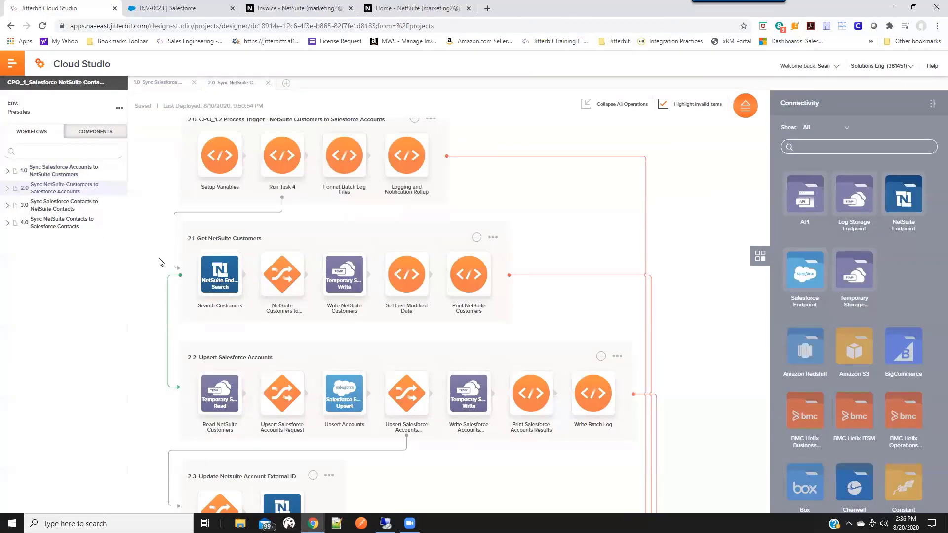
scroll(159, 262, "down", 2)
scroll(159, 263, "down", 3)
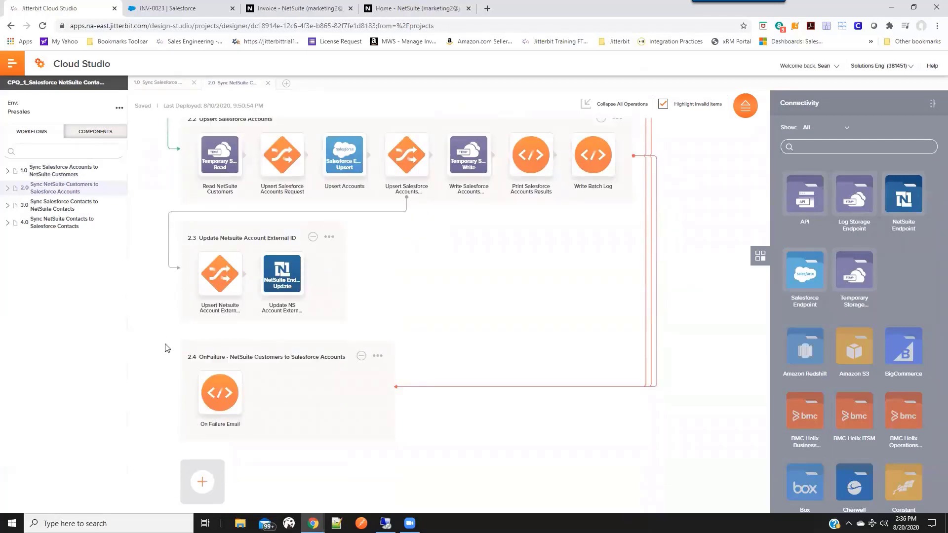
Review the two contact workflows: Sync Salesforce Contacts to NetSuite Contacts and Sync NetSuite Contacts to Salesforce Contacts.
left_click(82, 206)
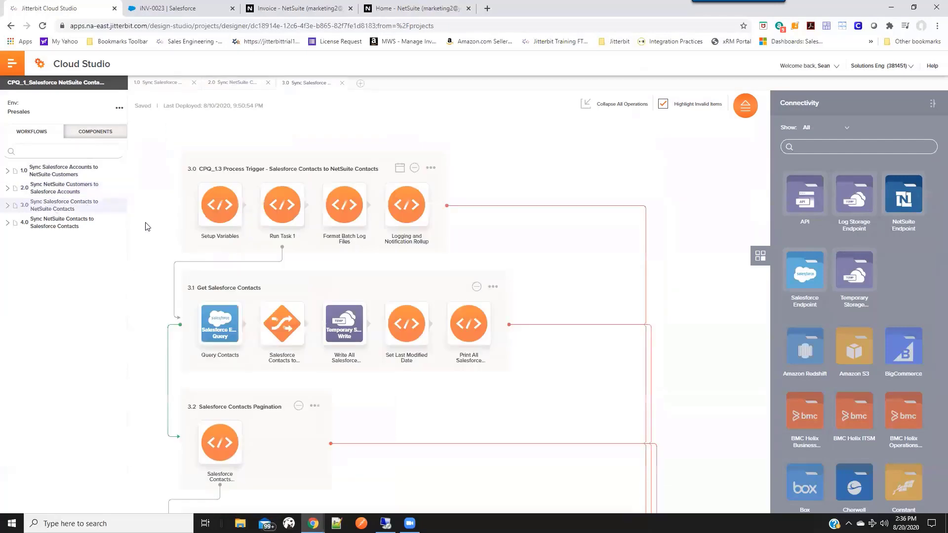
scroll(149, 247, "down", 2)
scroll(151, 283, "down", 5)
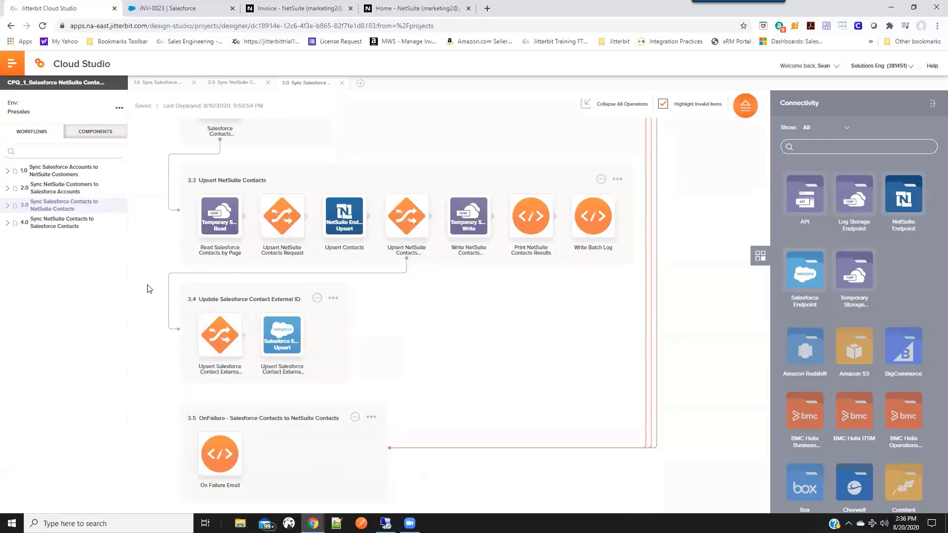
left_click(59, 224)
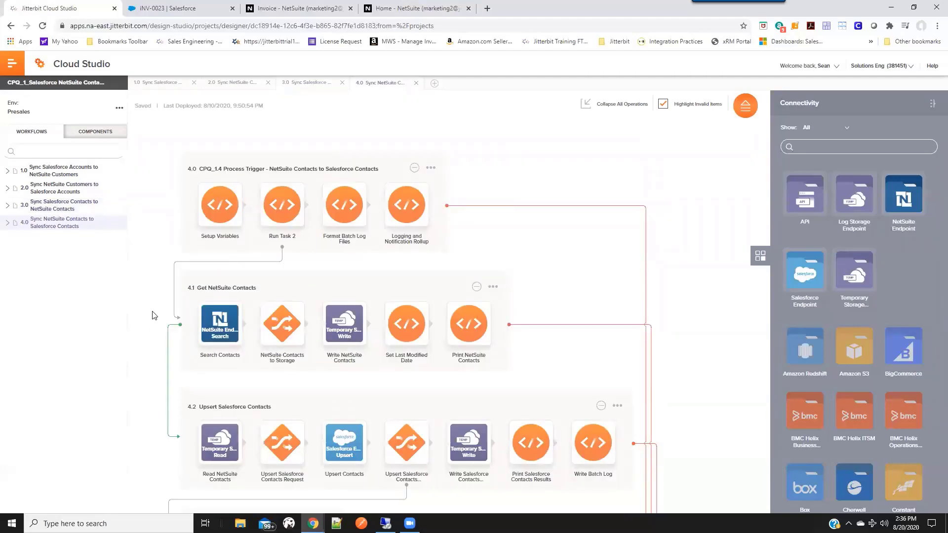
scroll(153, 323, "down", 5)
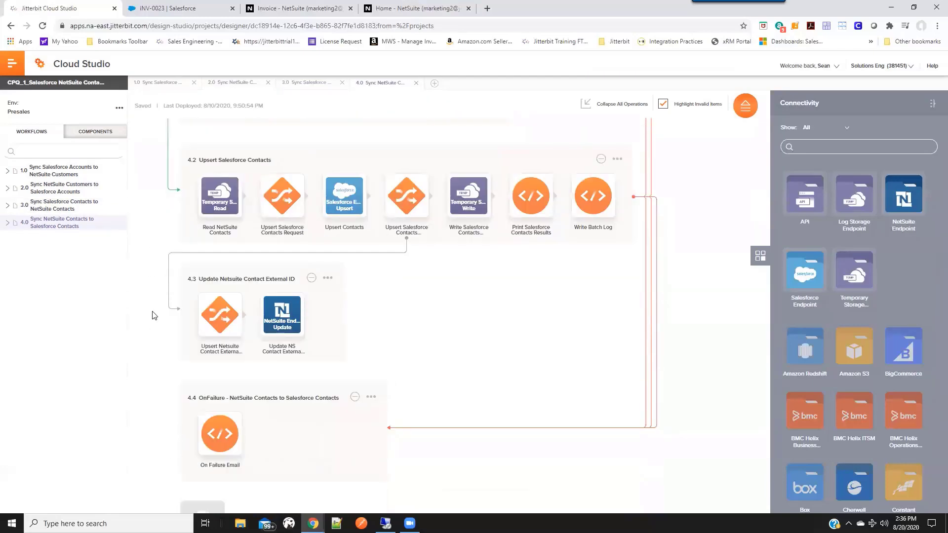
scroll(153, 312, "up", 5)
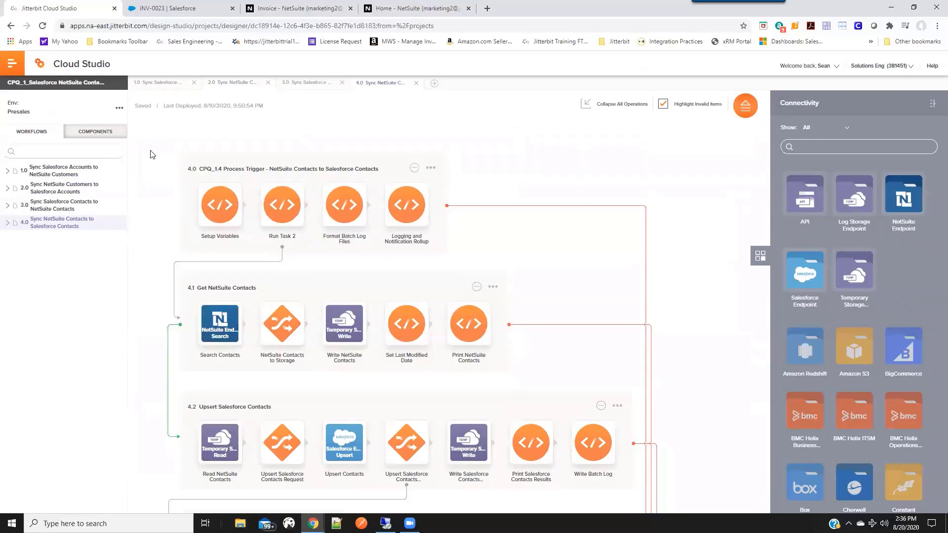
Open the CPQ_2_Sync NetSuite Inventory Items to Salesforce Products project and review its workflow operations through to the failure email.
left_click(78, 62)
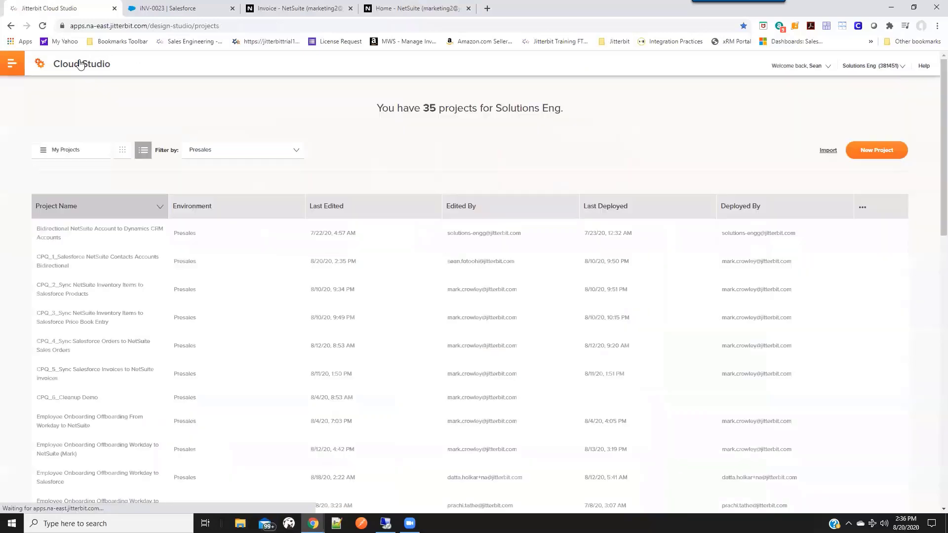
left_click(94, 273)
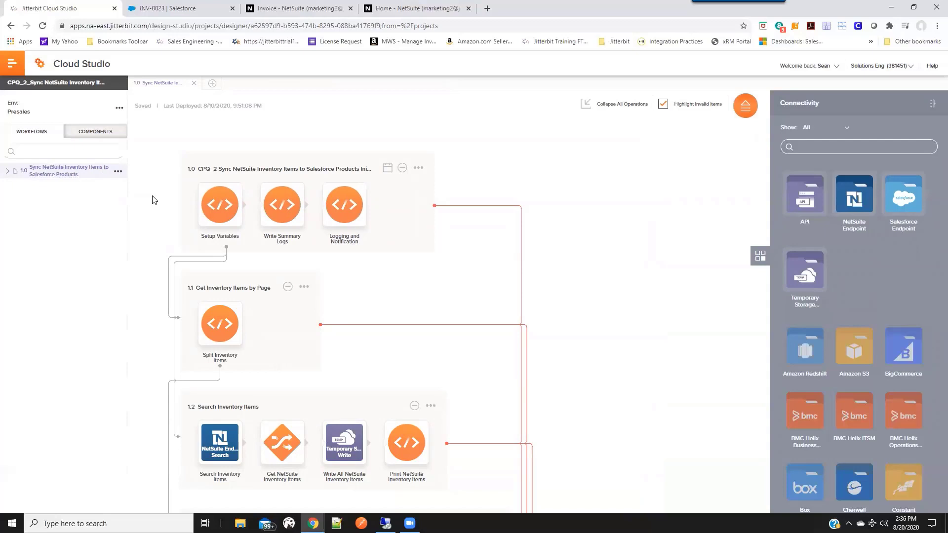
scroll(151, 240, "down", 4)
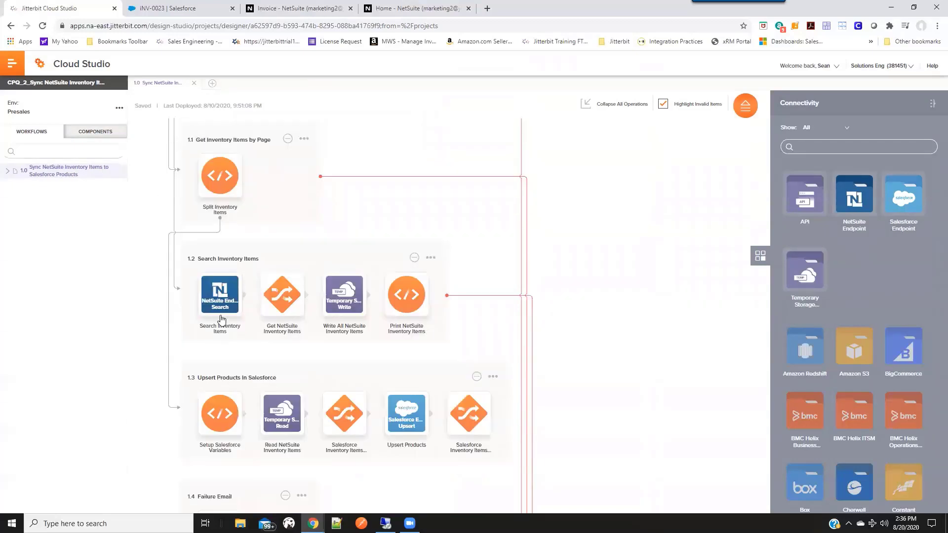
scroll(218, 326, "down", 1)
scroll(168, 405, "down", 1)
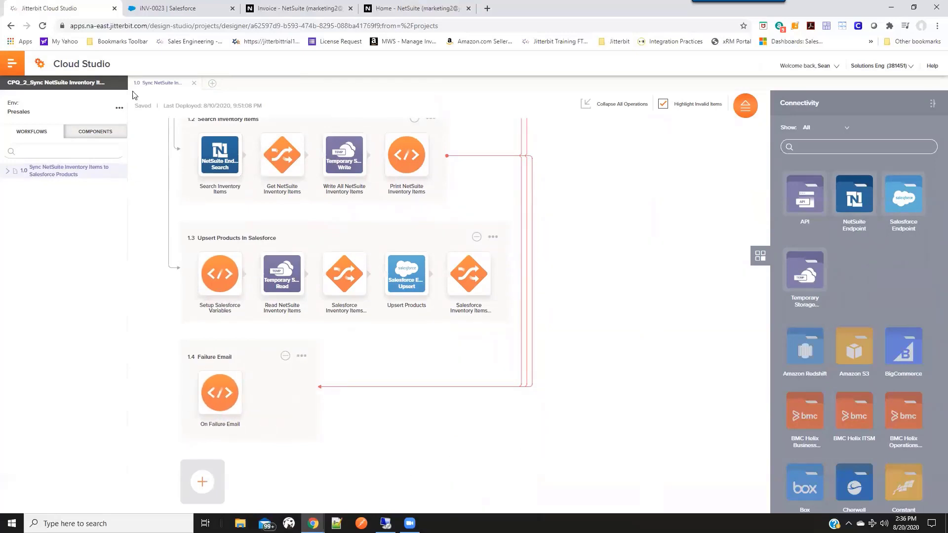
Open the CPQ_3_Sync NetSuite Inventory Items to Salesforce Price Book Entry project and review its operations from the inventory search to the failure email.
left_click(81, 64)
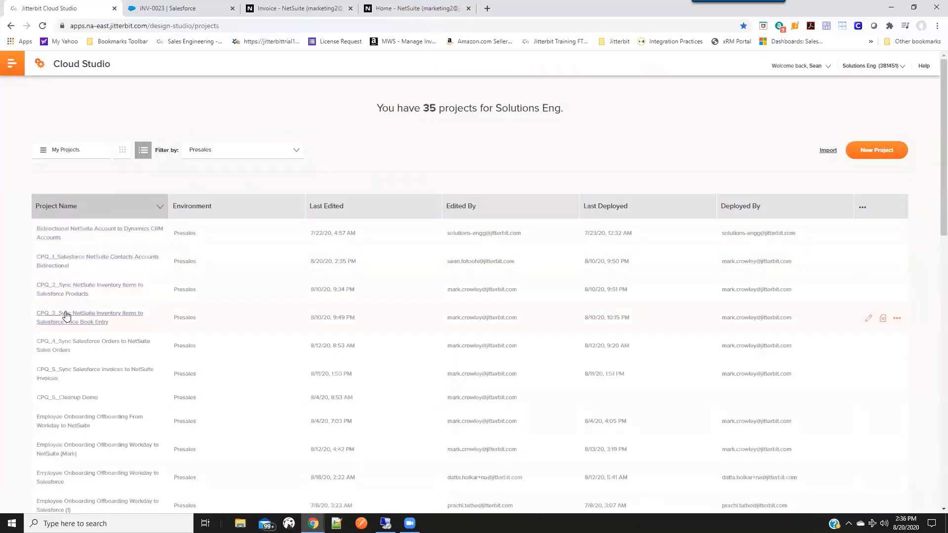
left_click(67, 316)
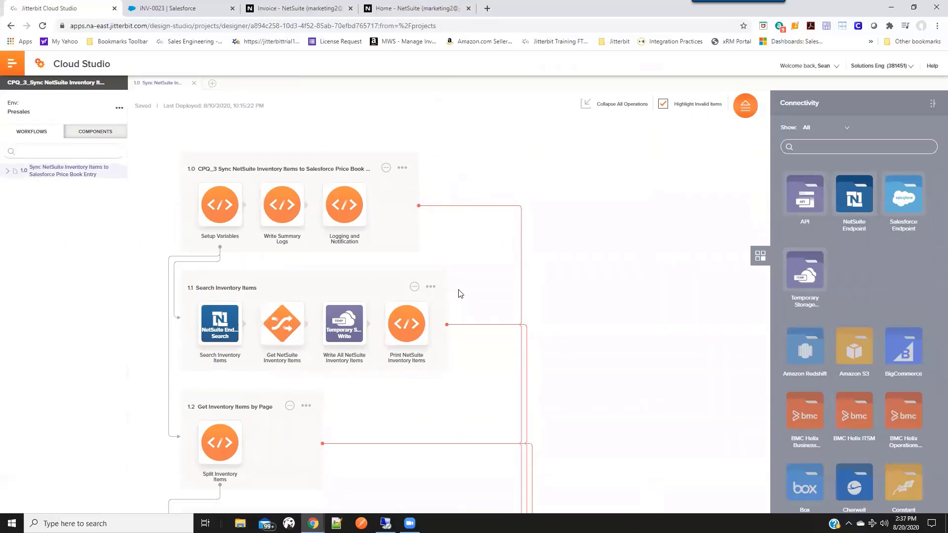
scroll(467, 339, "down", 4)
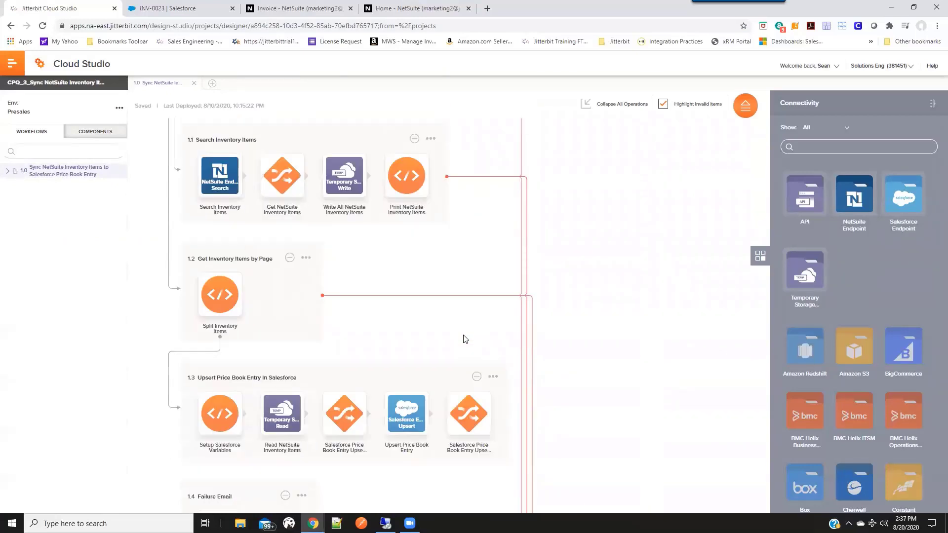
scroll(464, 335, "down", 2)
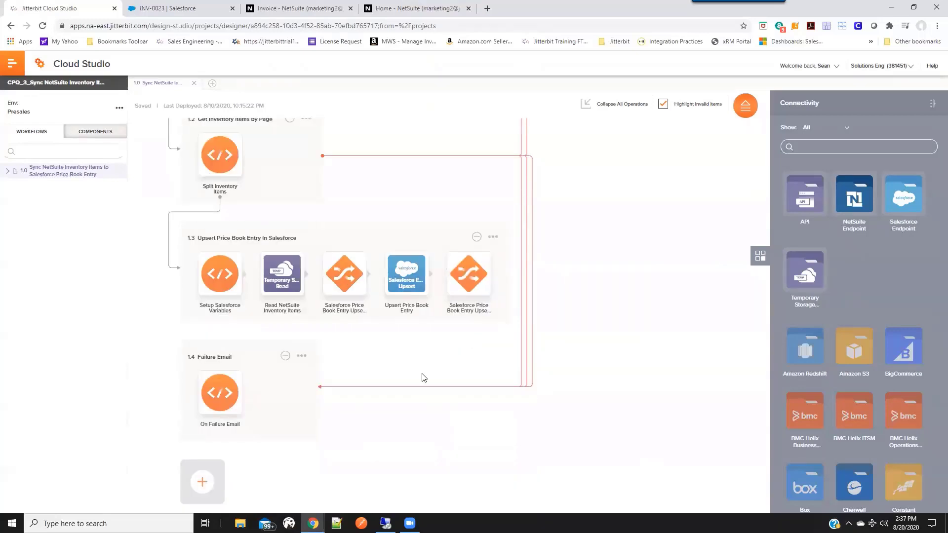
scroll(616, 324, "up", 6)
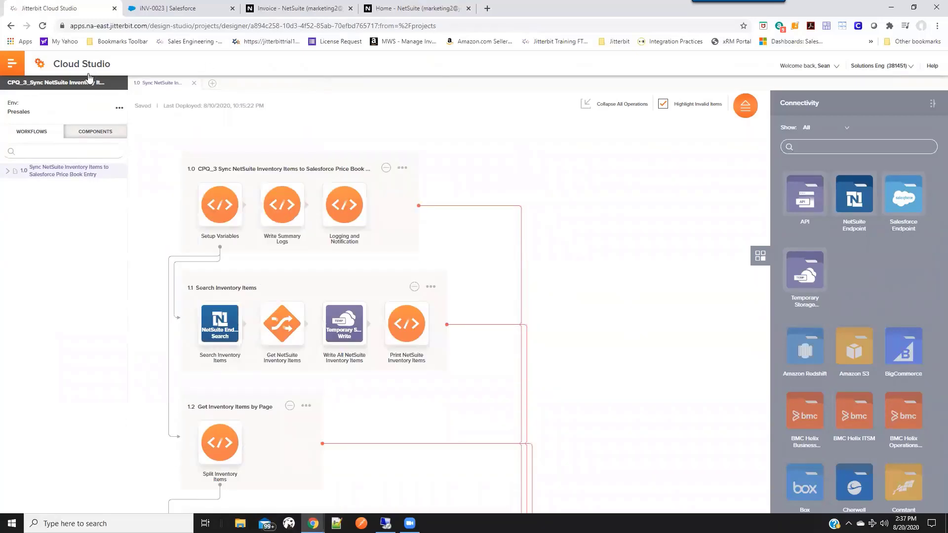
Open the CPQ_4_Sync Salesforce Orders to NetSuite Sales Orders project, review its order sync operations, and open the Get_Todays_Sales_Orders workflow.
left_click(106, 73)
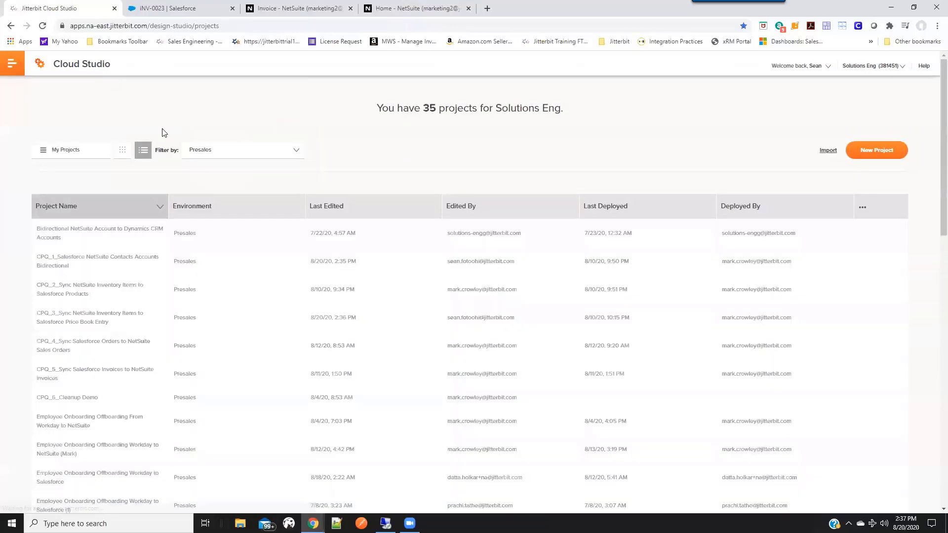
left_click(90, 346)
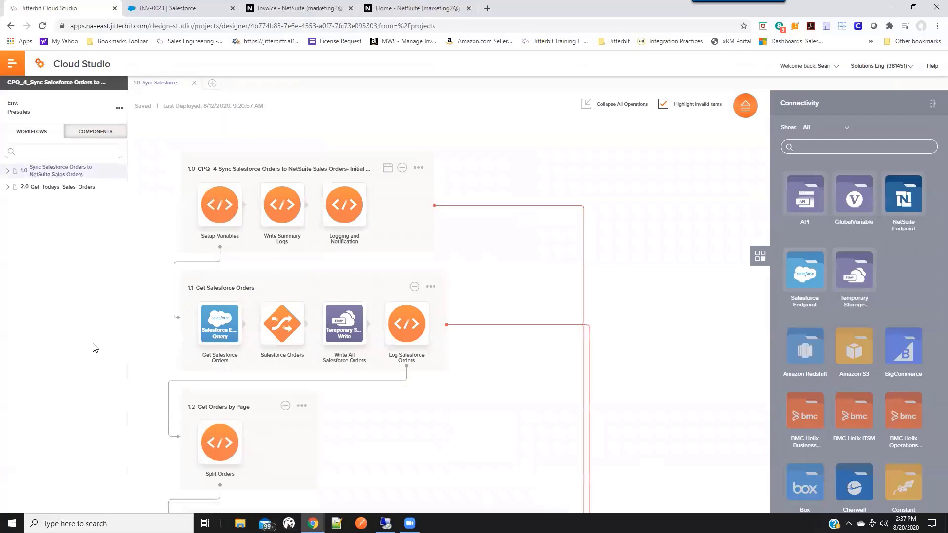
scroll(157, 349, "down", 1)
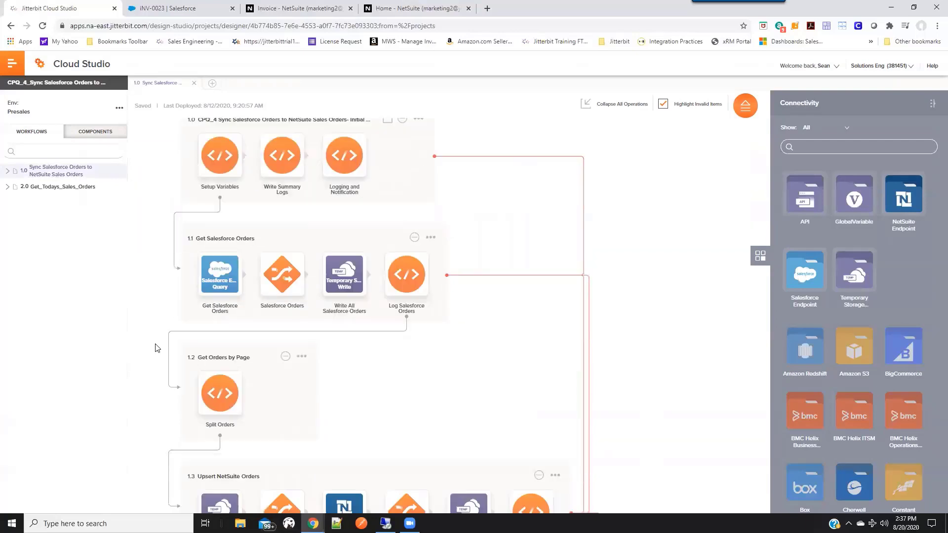
scroll(157, 348, "down", 2)
scroll(156, 348, "down", 4)
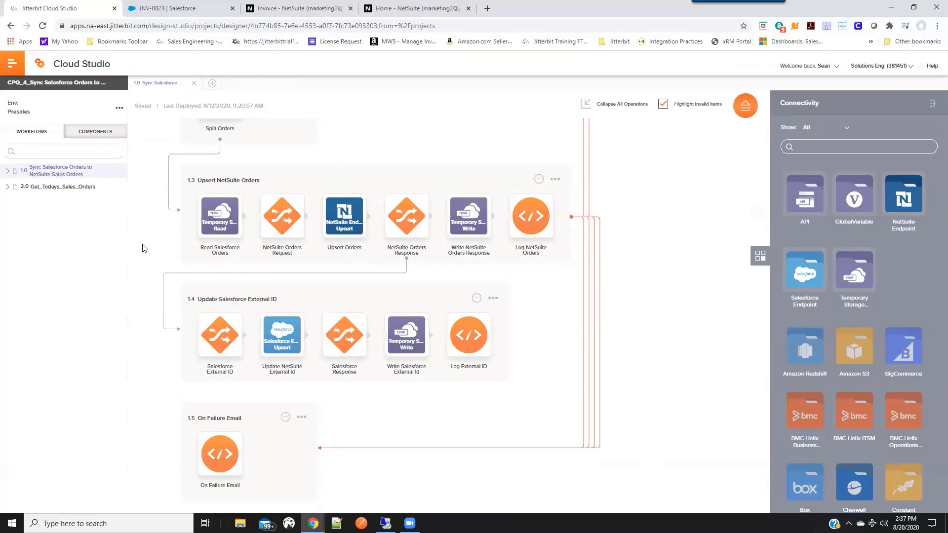
left_click(40, 187)
Open the CPQ_5_Sync Salesforce Invoices to NetSuite Invoices project and review its operations from the accounting period search to the failure email.
left_click(87, 64)
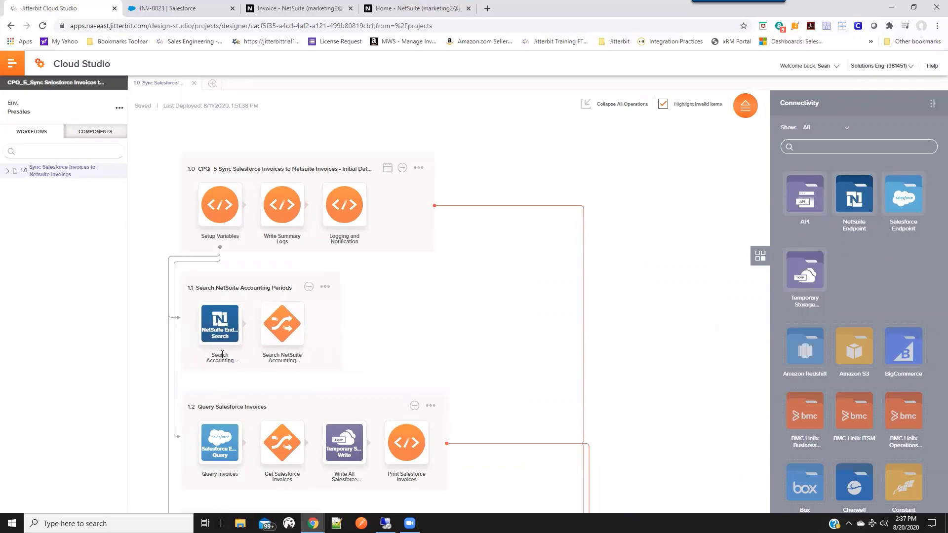
scroll(168, 392, "down", 3)
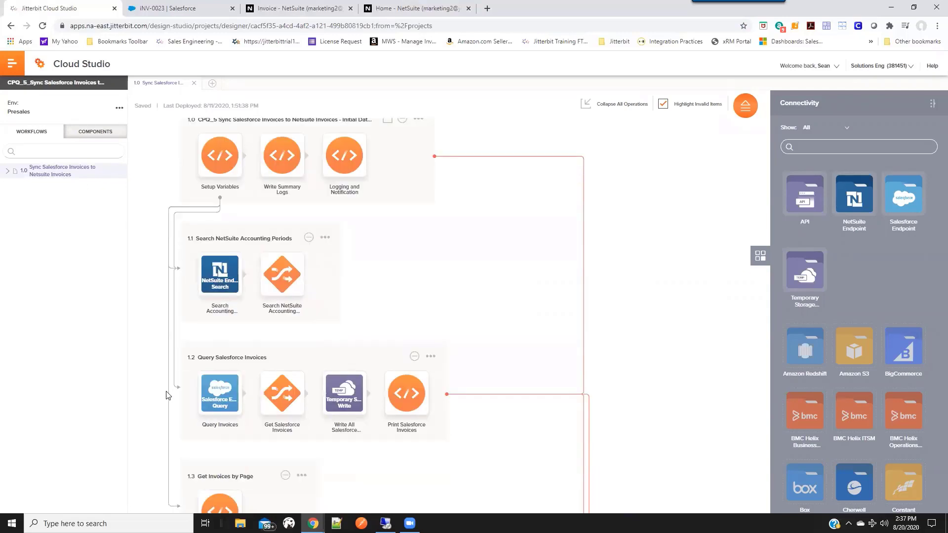
scroll(168, 394, "down", 1)
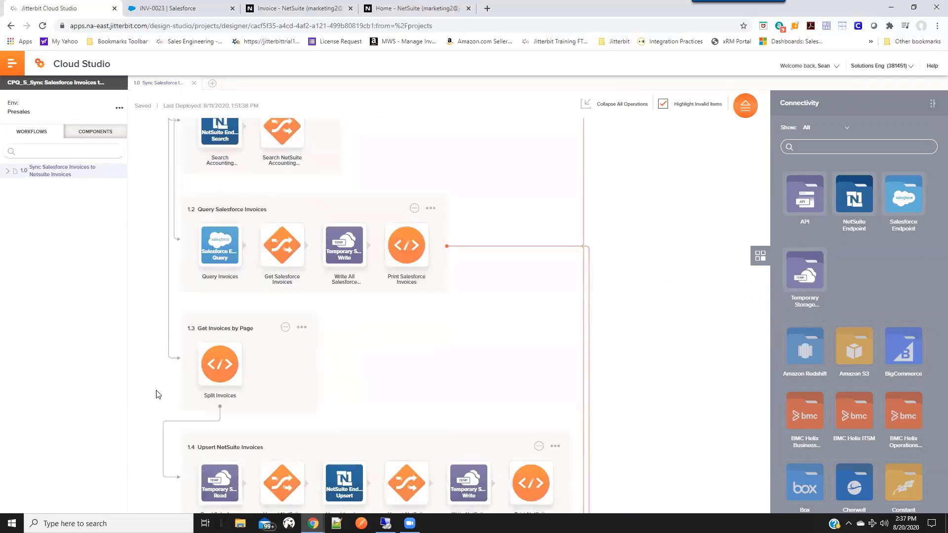
scroll(163, 462, "down", 5)
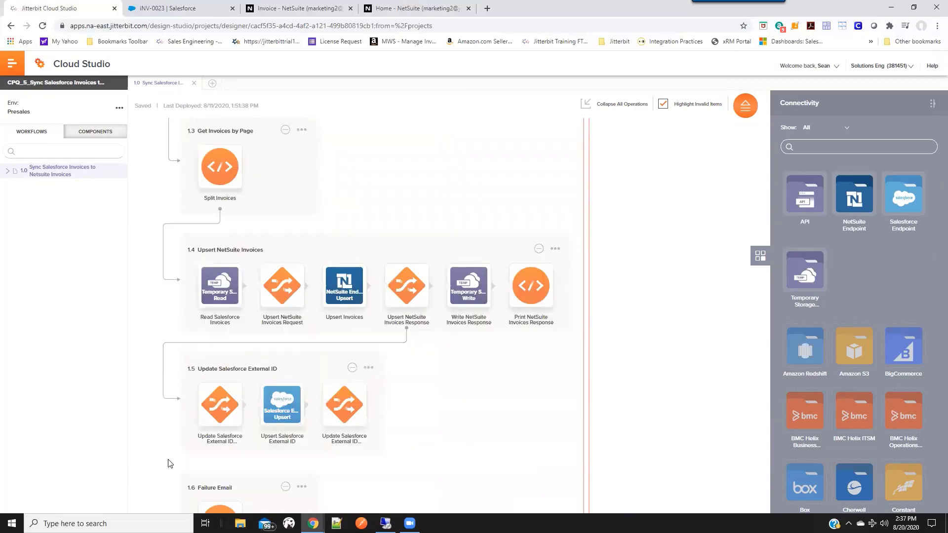
scroll(169, 463, "down", 2)
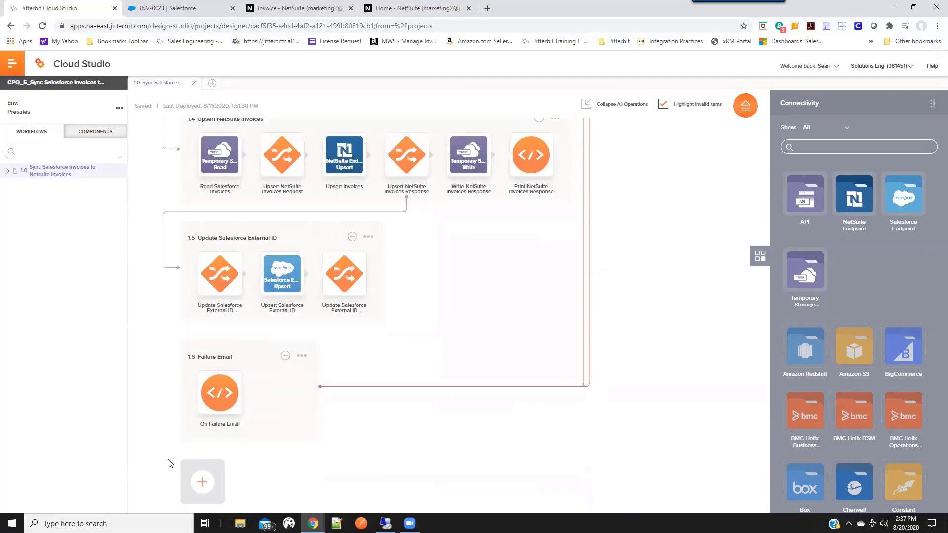
scroll(170, 463, "up", 10)
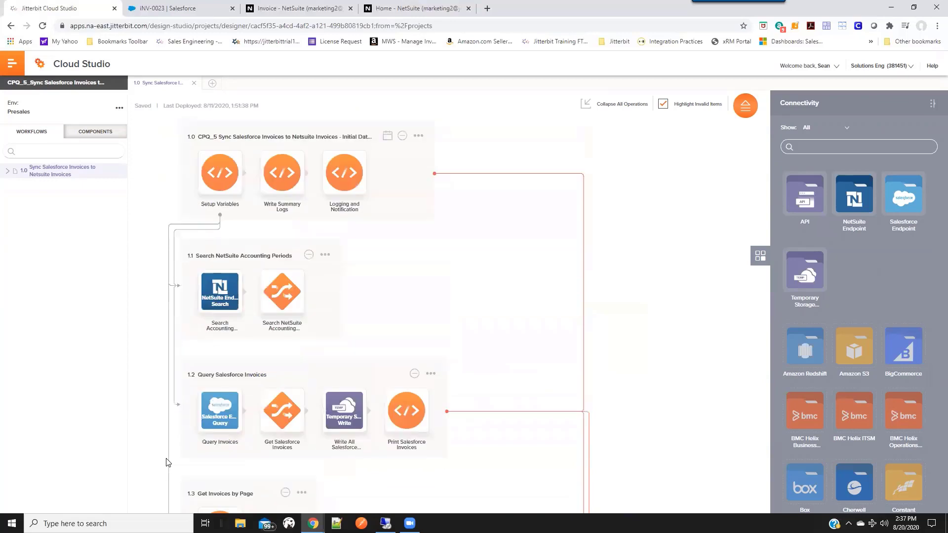